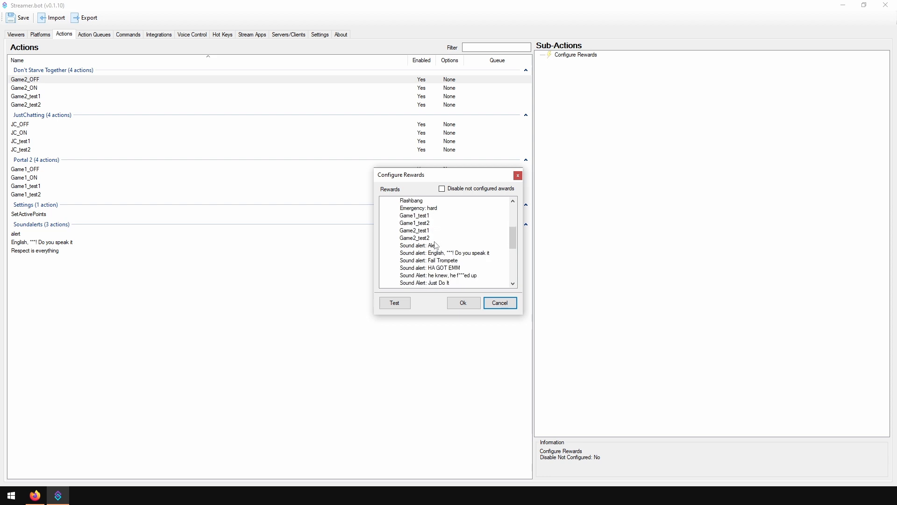
In Game2_OFF's reward configuration, move Game2_test1 and Game2_test2 to Disabled and accept the changes
{"action": "right_click", "coordinate": [425, 230]}
{"action": "mouse_move", "coordinate": [460, 236]}
{"action": "left_click", "coordinate": [523, 257]}
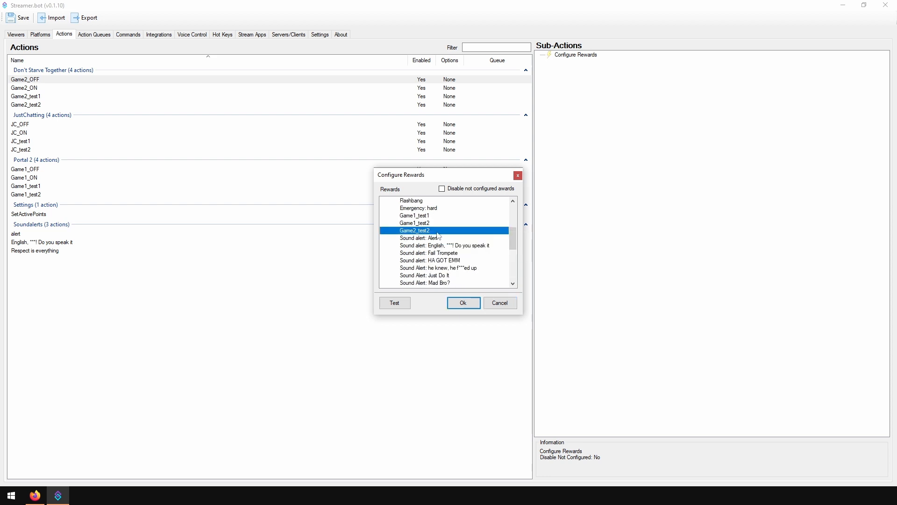
{"action": "right_click", "coordinate": [426, 230]}
{"action": "left_click", "coordinate": [519, 257]}
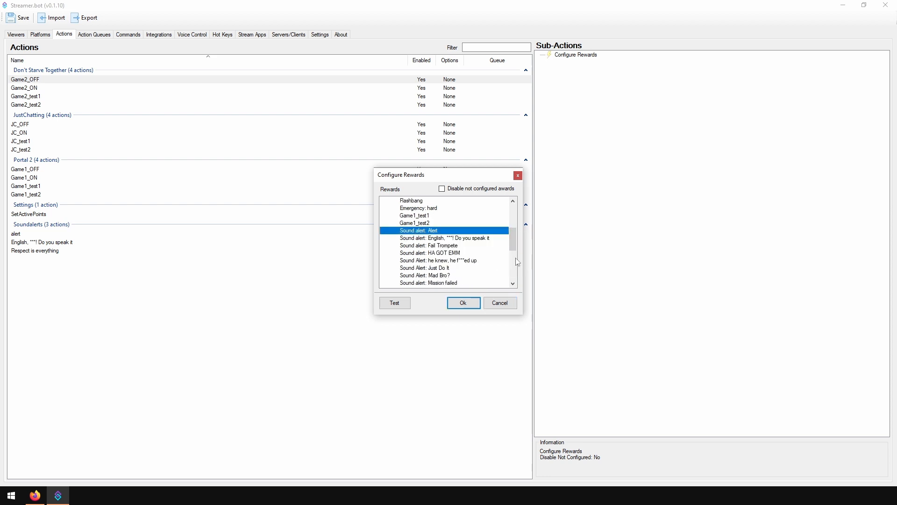
{"action": "left_click", "coordinate": [464, 303]}
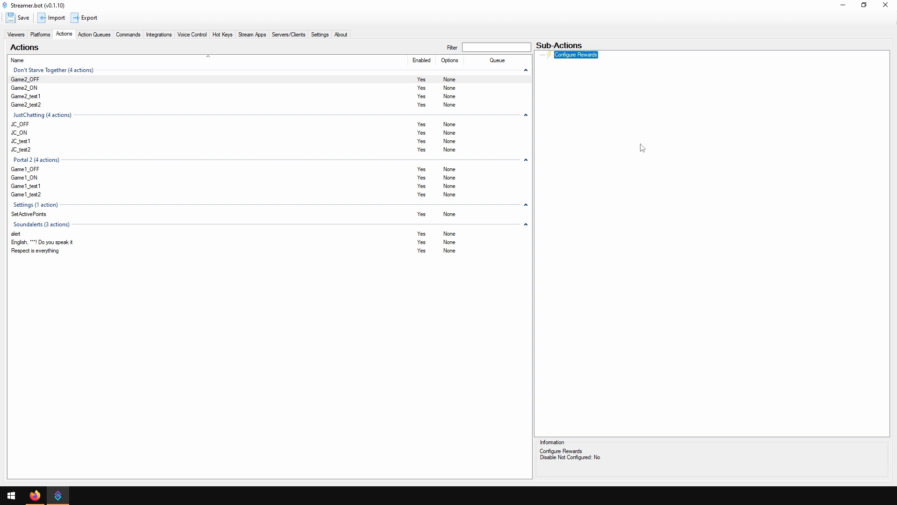
Review the sub-actions of the Game2_ON, JC_ON and Game1_ON actions
{"action": "left_click", "coordinate": [43, 88]}
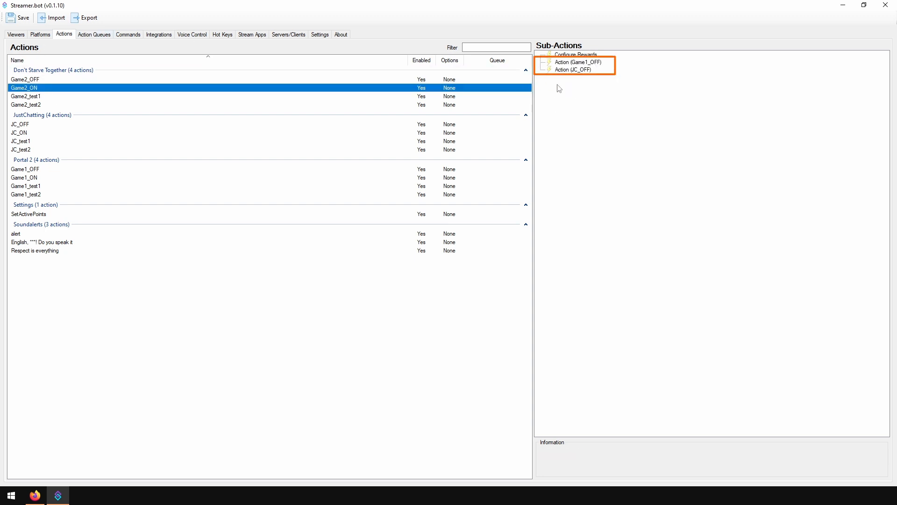
{"action": "left_click", "coordinate": [36, 133]}
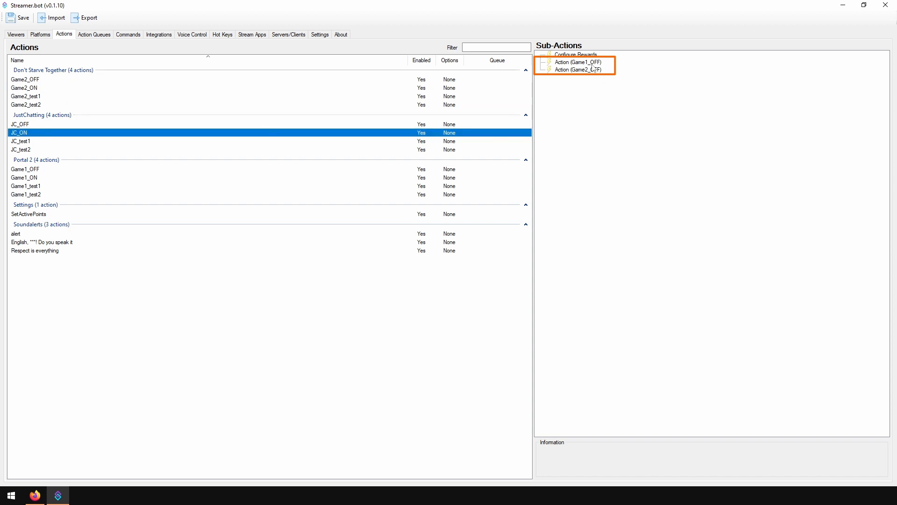
{"action": "left_click", "coordinate": [39, 178]}
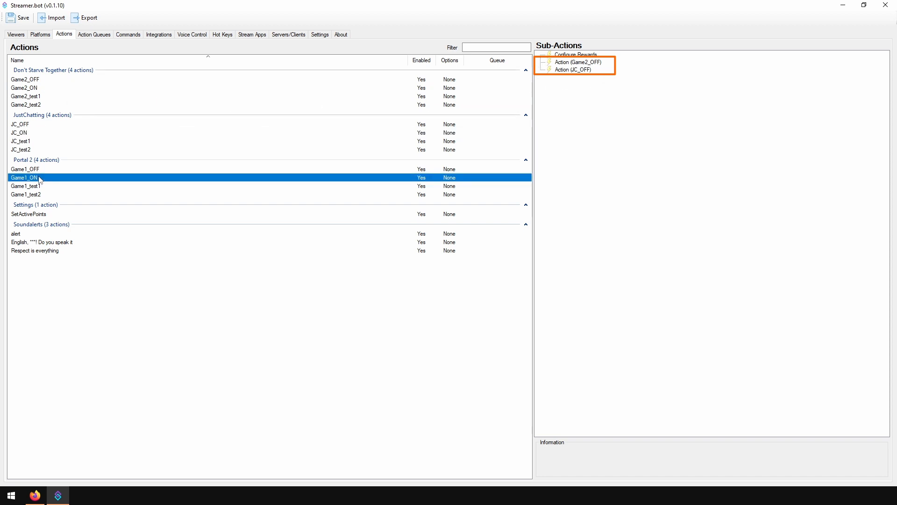
In Game1_ON's reward configuration, move the Game2_test1 and Game2_test2 rewards to Disabled
{"action": "double_click", "coordinate": [584, 56]}
{"action": "right_click", "coordinate": [425, 253]}
{"action": "mouse_move", "coordinate": [462, 261]}
{"action": "left_click", "coordinate": [495, 280]}
{"action": "right_click", "coordinate": [430, 253]}
{"action": "left_click", "coordinate": [500, 281]}
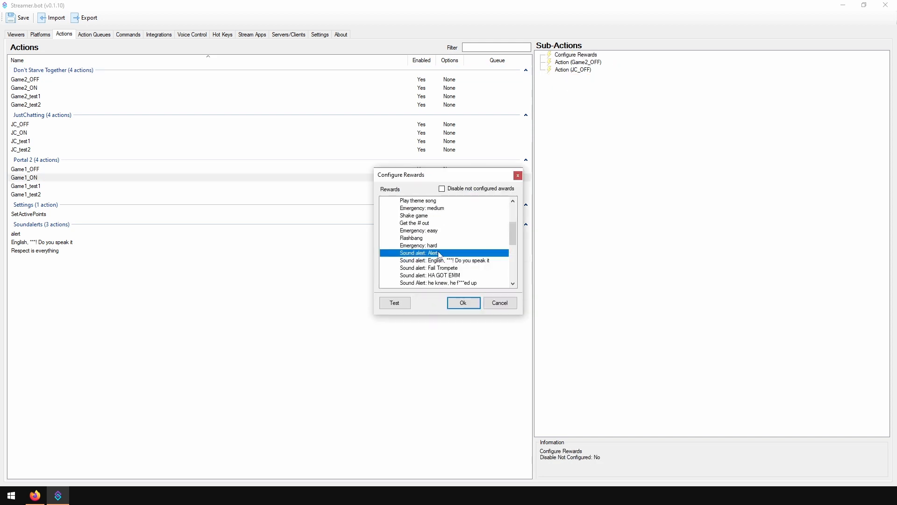
Move JC_test1 and JC_test2 to Disabled as well, and close the reward configuration without saving
{"action": "scroll", "coordinate": [438, 253], "scroll_direction": "down", "scroll_amount": 2}
{"action": "scroll", "coordinate": [438, 253], "scroll_direction": "down", "scroll_amount": 4}
{"action": "right_click", "coordinate": [426, 245]}
{"action": "left_click", "coordinate": [505, 272]}
{"action": "right_click", "coordinate": [414, 253]}
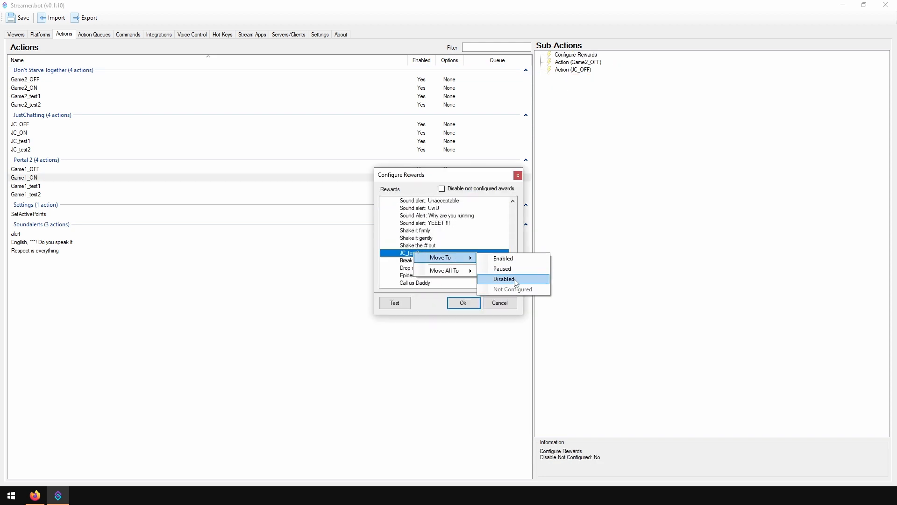
{"action": "left_click", "coordinate": [514, 280]}
{"action": "scroll", "coordinate": [457, 220], "scroll_direction": "up", "scroll_amount": 9}
{"action": "left_click", "coordinate": [385, 231]}
{"action": "left_click", "coordinate": [493, 306]}
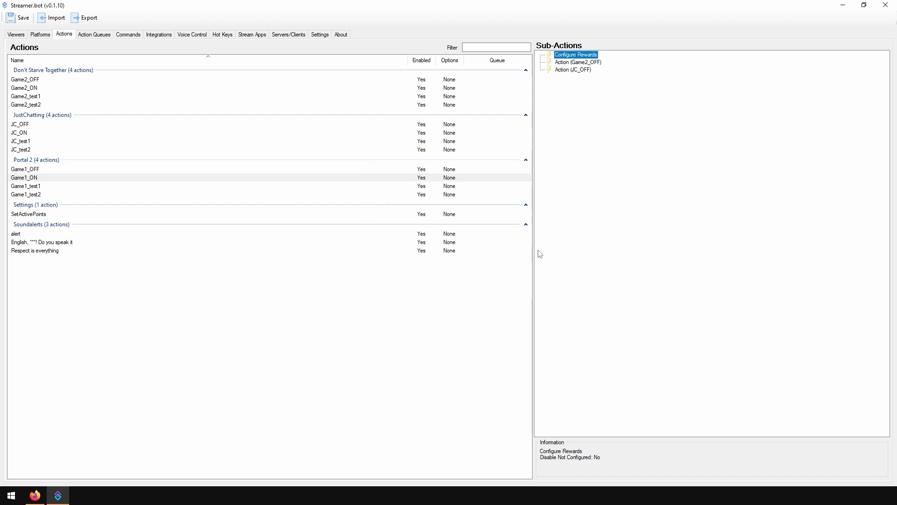
In the Twitch Stream Update event, add a game action for Portal 2 and assign Game1_ON to it
{"action": "left_click", "coordinate": [41, 34]}
{"action": "left_click", "coordinate": [280, 69]}
{"action": "left_click", "coordinate": [108, 150]}
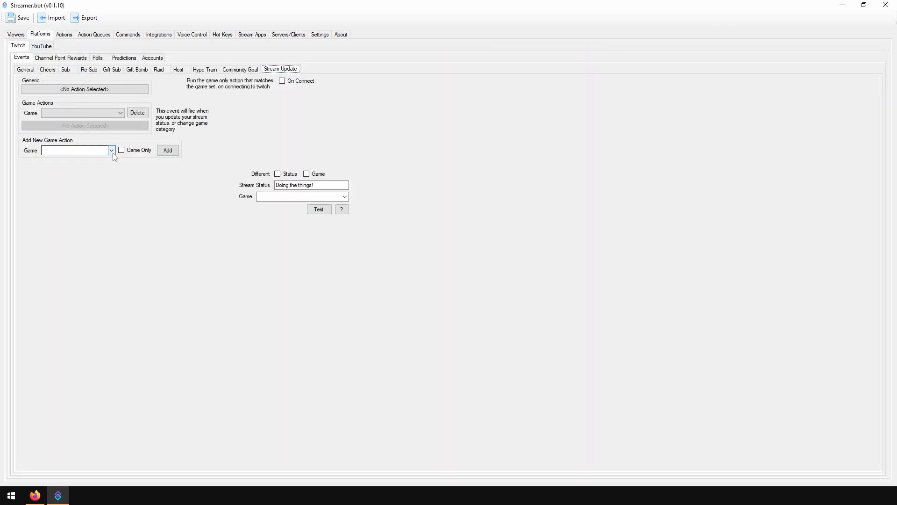
{"action": "type", "text": "Portal"}
{"action": "left_click", "coordinate": [70, 168]}
{"action": "left_click", "coordinate": [168, 150]}
{"action": "left_click", "coordinate": [93, 127]}
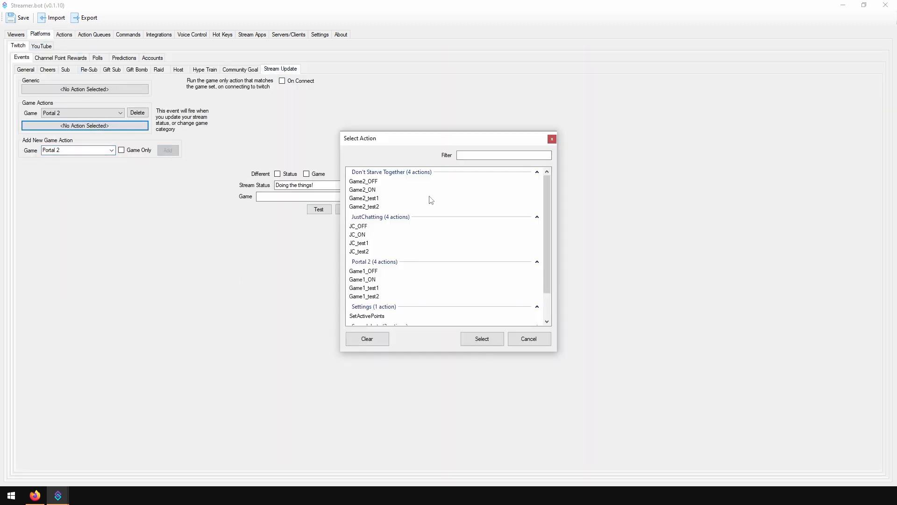
{"action": "double_click", "coordinate": [385, 279]}
Add a game action for Don't Starve Together and assign Game2_ON to it
{"action": "left_click", "coordinate": [107, 150]}
{"action": "type", "text": "Don't Starve"}
{"action": "left_click", "coordinate": [93, 159]}
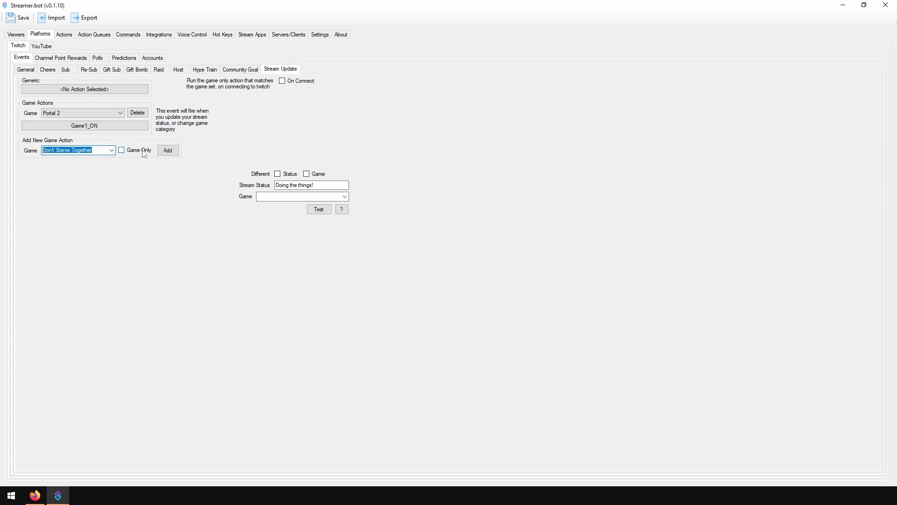
{"action": "left_click", "coordinate": [166, 151]}
{"action": "left_click", "coordinate": [111, 126]}
{"action": "double_click", "coordinate": [369, 194]}
Add a game action for Just Chatting with JC_ON assigned, and check the list of configured games
{"action": "left_click", "coordinate": [109, 150]}
{"action": "type", "text": "Just Cause 3"}
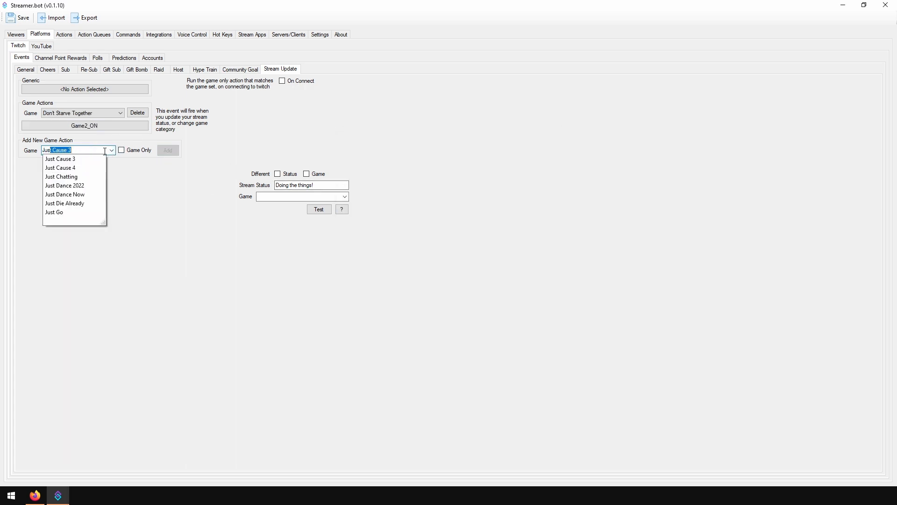
{"action": "left_click", "coordinate": [95, 178]}
{"action": "left_click", "coordinate": [167, 150]}
{"action": "left_click", "coordinate": [84, 125]}
{"action": "double_click", "coordinate": [374, 237]}
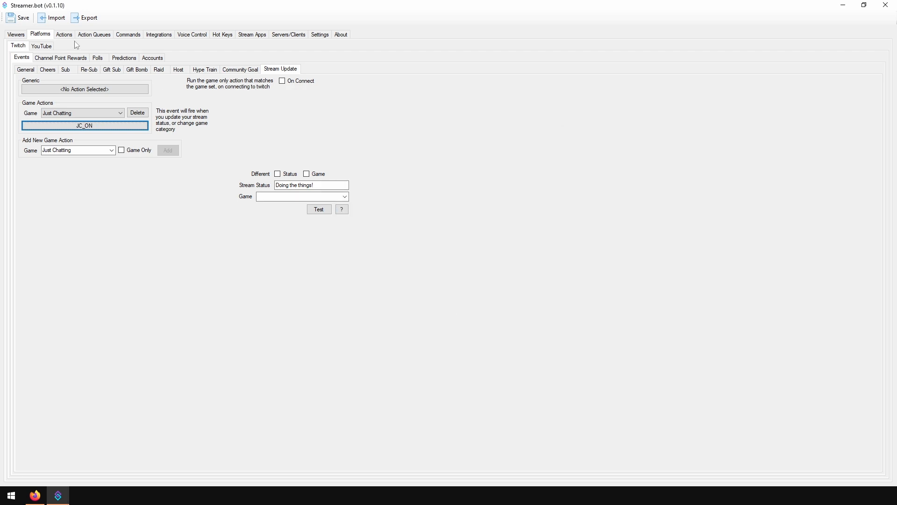
{"action": "left_click", "coordinate": [120, 113]}
{"action": "left_click", "coordinate": [112, 122]}
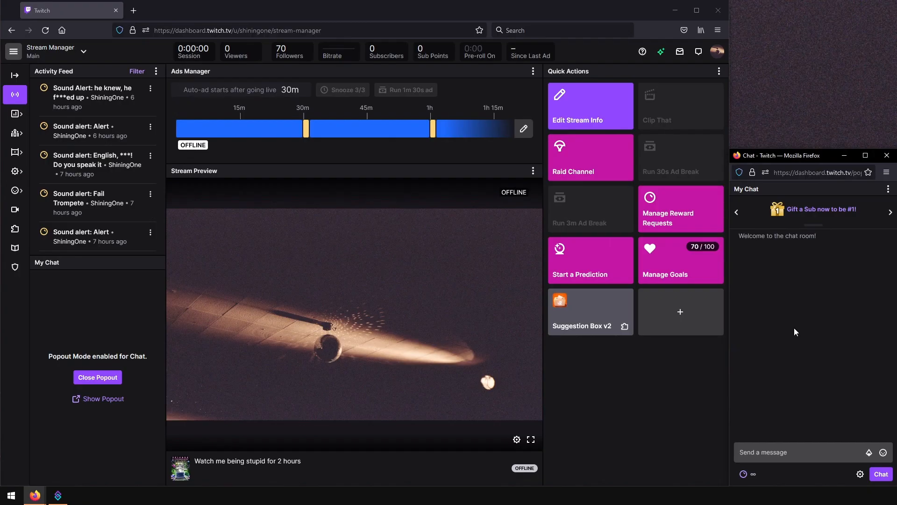
In Twitch, open the chat's rewards list, set the stream category to Just Chatting and check the available rewards
{"action": "left_click", "coordinate": [746, 473]}
{"action": "left_click", "coordinate": [590, 107]}
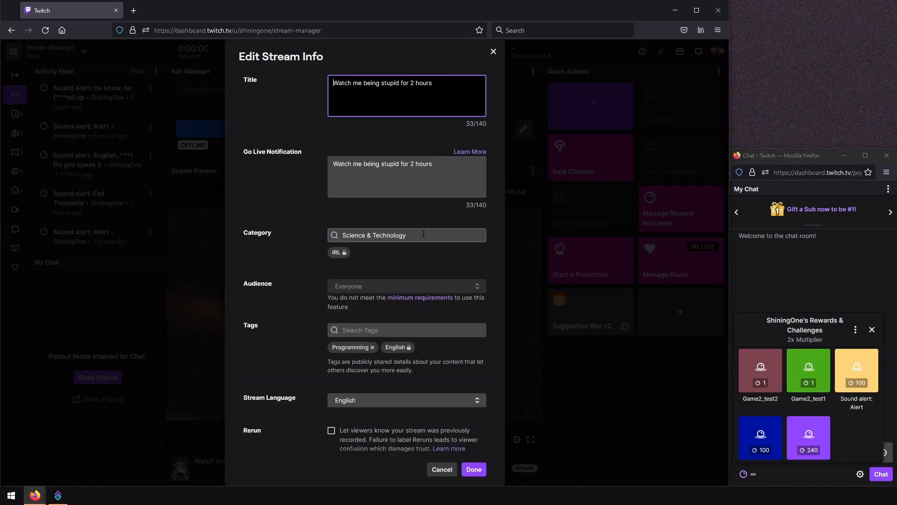
{"action": "left_click", "coordinate": [407, 235]}
{"action": "type", "text": "Just"}
{"action": "left_click", "coordinate": [383, 258]}
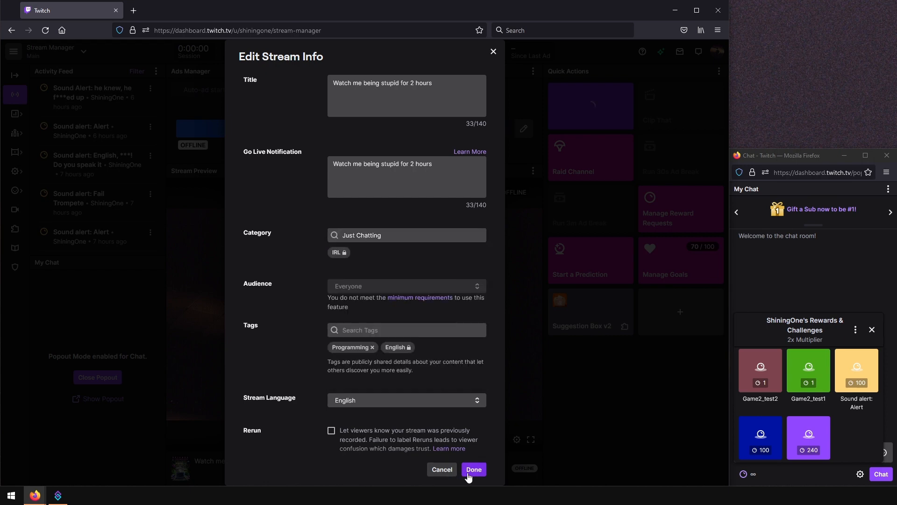
{"action": "left_click", "coordinate": [474, 469]}
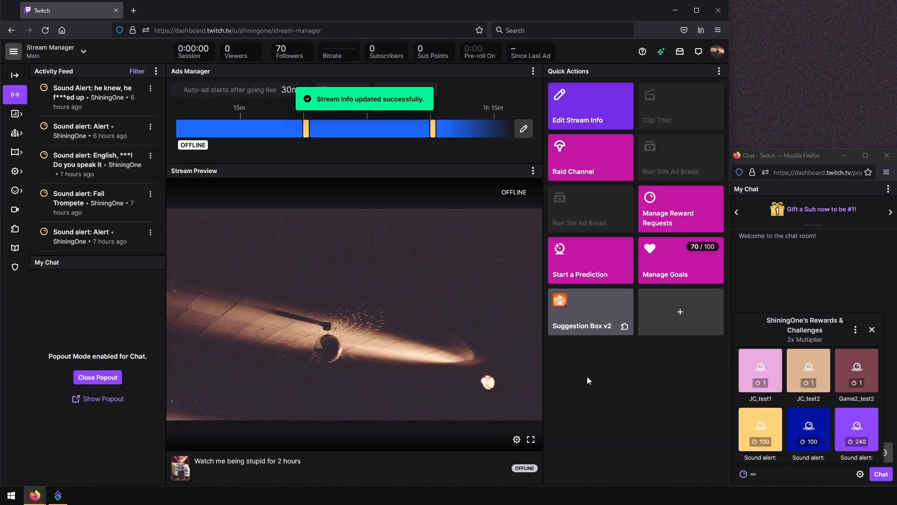
{"action": "scroll", "coordinate": [856, 417], "scroll_direction": "down", "scroll_amount": 1}
{"action": "scroll", "coordinate": [856, 416], "scroll_direction": "up", "scroll_amount": 1}
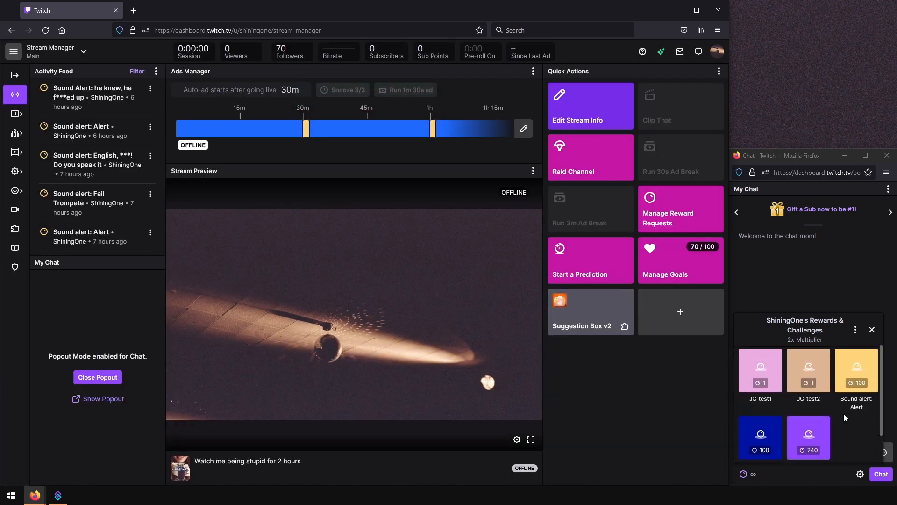
Set the stream category to Portal 2 and check the available rewards in chat
{"action": "left_click", "coordinate": [590, 107]}
{"action": "left_click", "coordinate": [425, 234]}
{"action": "type", "text": "Portal"}
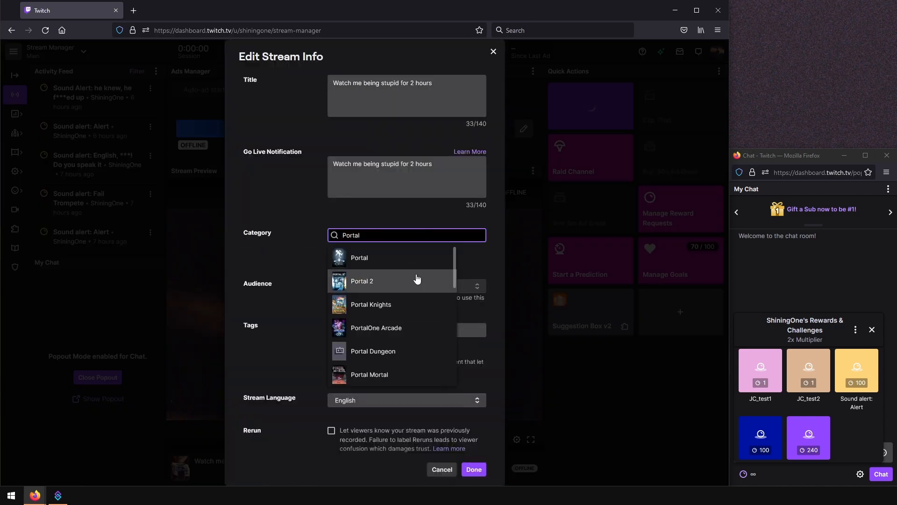
{"action": "left_click", "coordinate": [417, 279]}
{"action": "left_click", "coordinate": [474, 469]}
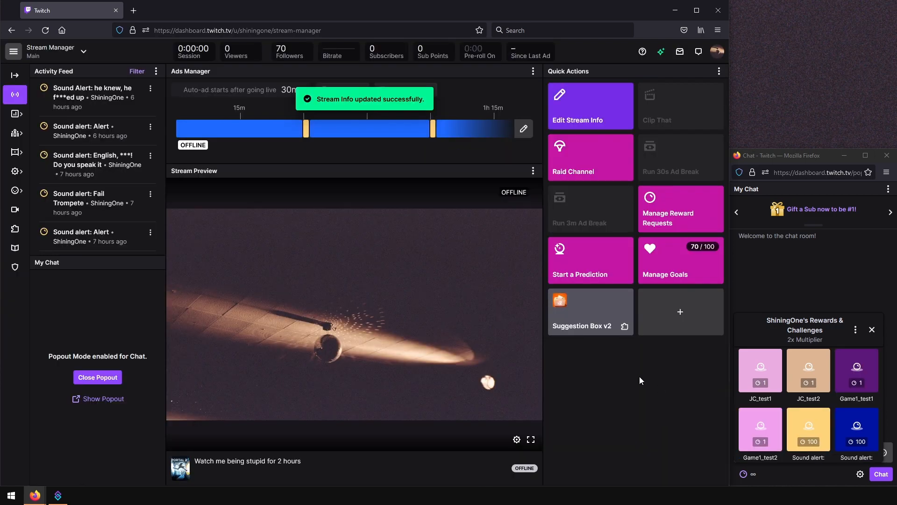
{"action": "scroll", "coordinate": [859, 427], "scroll_direction": "down", "scroll_amount": 1}
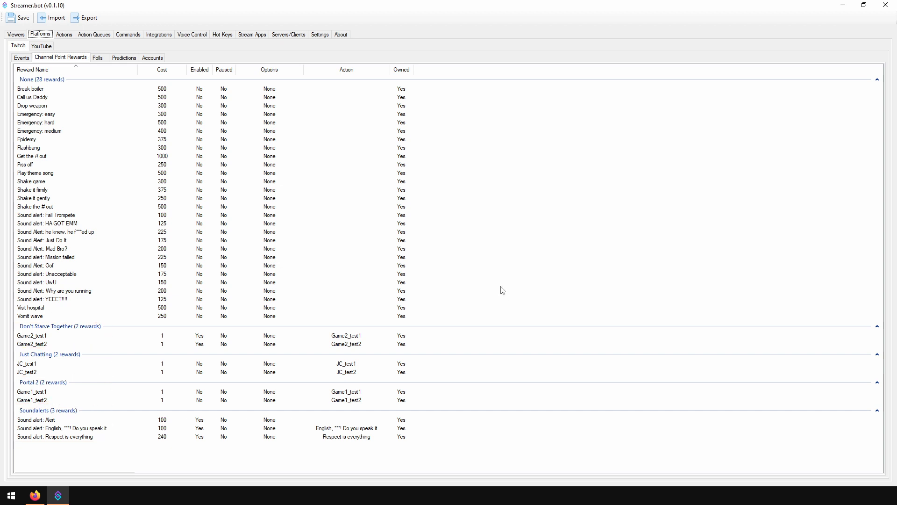
In Streamer.bot, review the Configure Rewards sub-action of the SetActivePoints action
{"action": "left_click", "coordinate": [64, 35]}
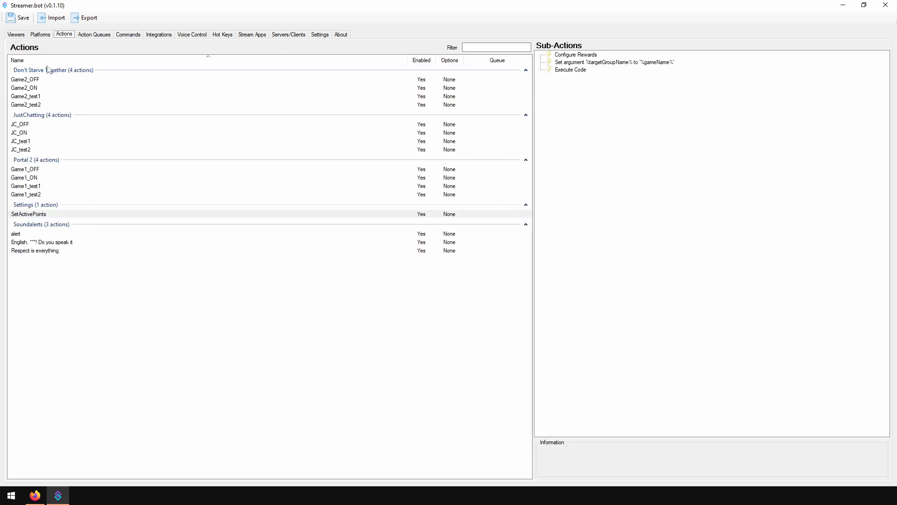
{"action": "left_click", "coordinate": [48, 214]}
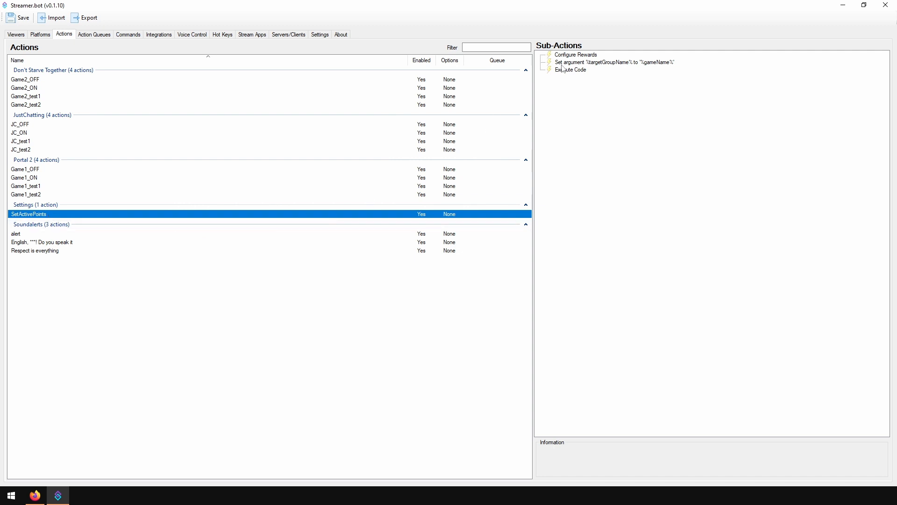
{"action": "double_click", "coordinate": [580, 55]}
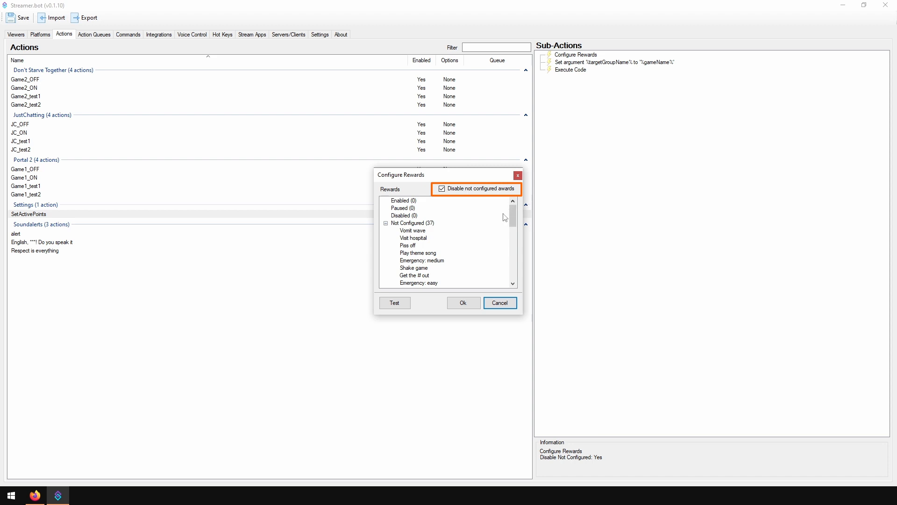
{"action": "left_click", "coordinate": [463, 303]}
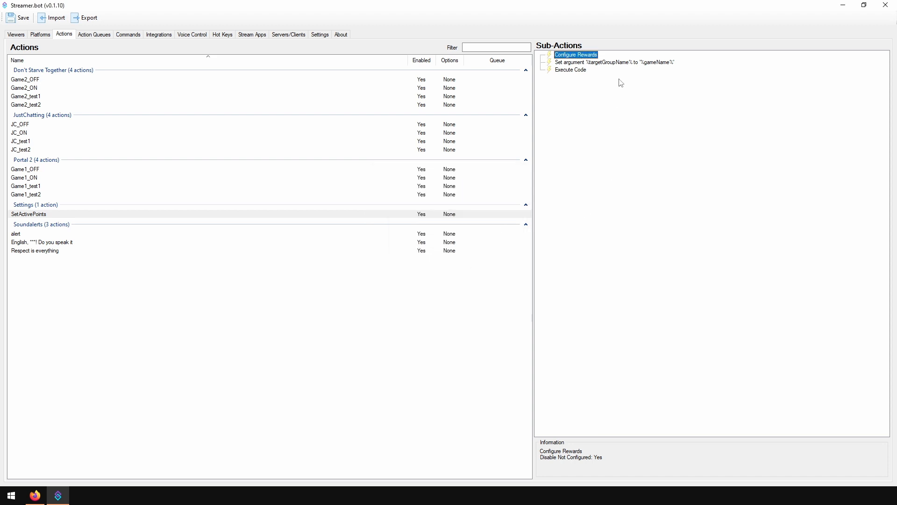
Review the targetGroupName argument sub-action and the C# code of the Execute Code sub-action
{"action": "left_click", "coordinate": [628, 63]}
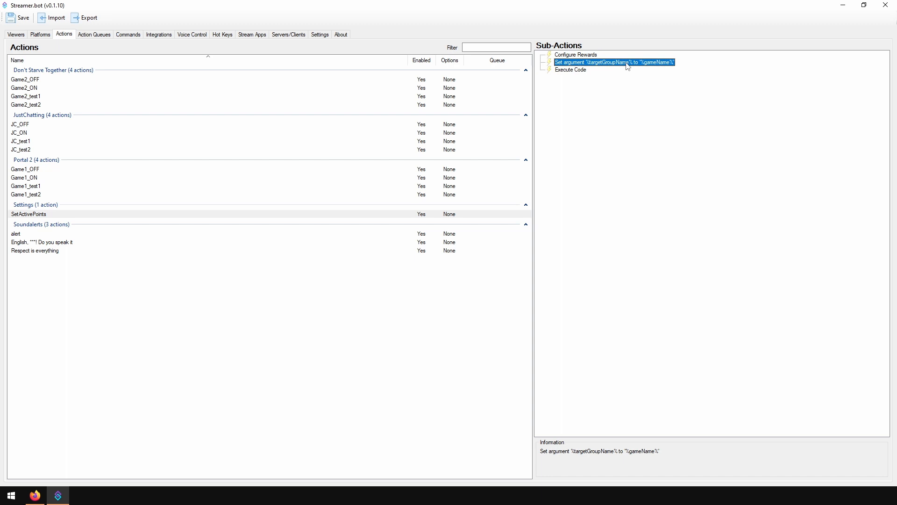
{"action": "double_click", "coordinate": [628, 64]}
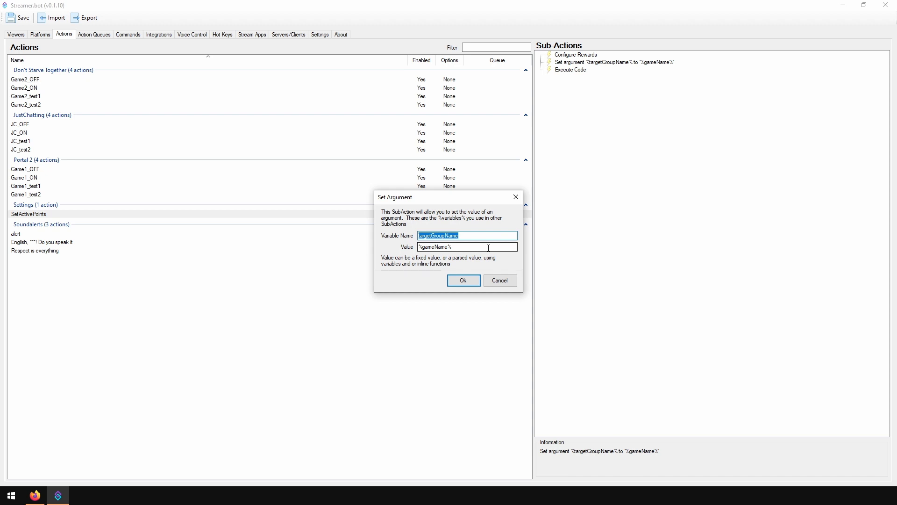
{"action": "left_click", "coordinate": [489, 248]}
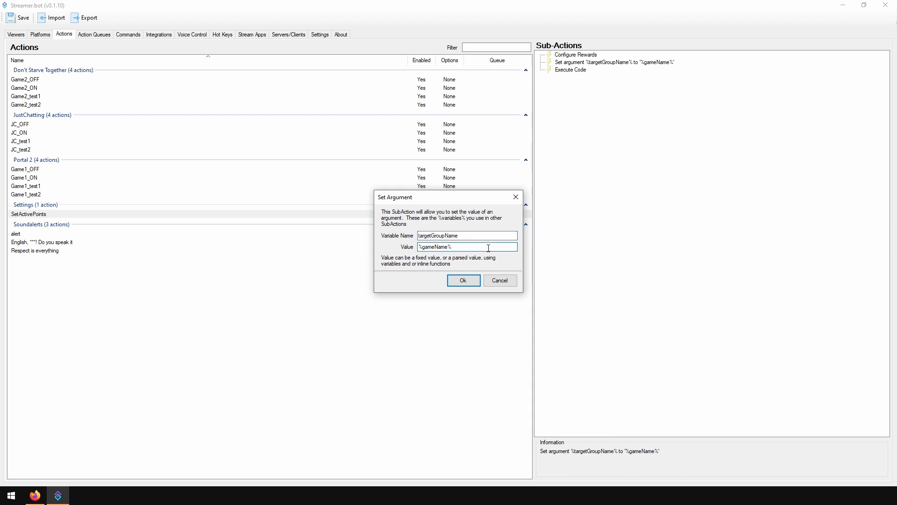
{"action": "left_click", "coordinate": [471, 285]}
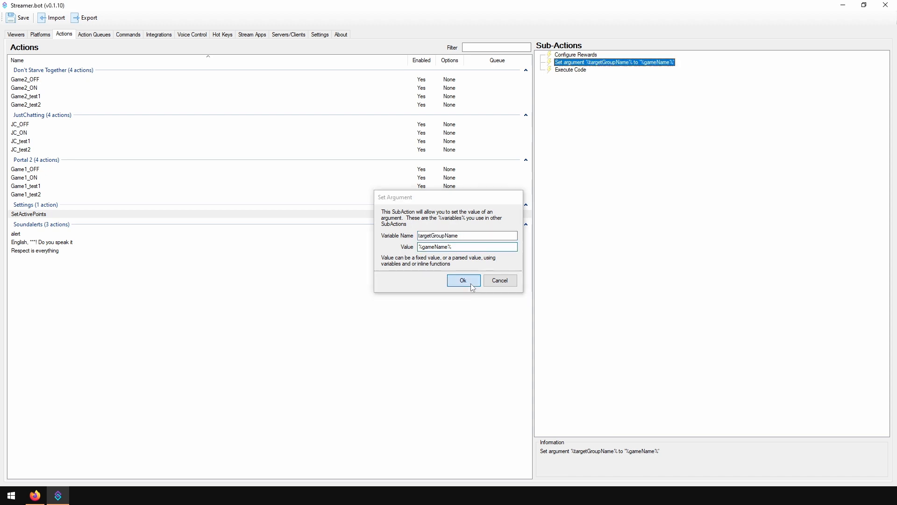
{"action": "double_click", "coordinate": [575, 73]}
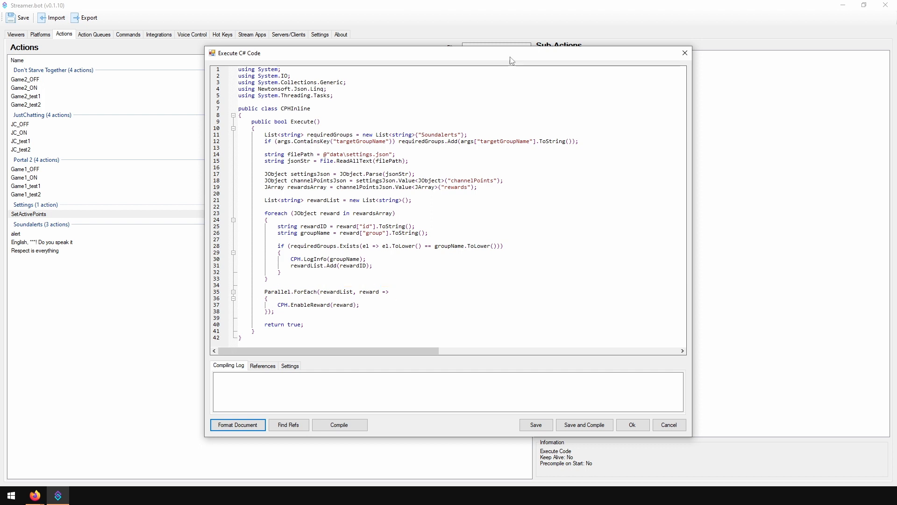
{"action": "left_click", "coordinate": [632, 425]}
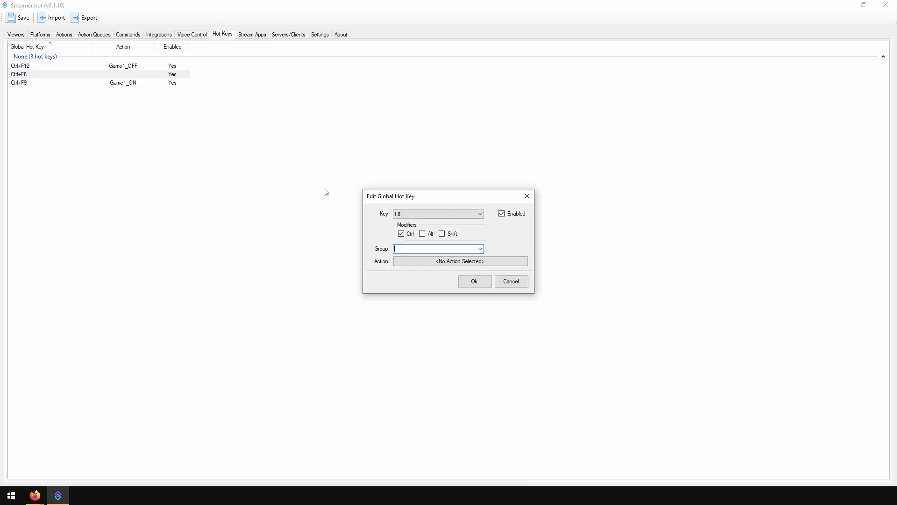
Assign the SetActivePoints action to the Ctrl+F8 global hot key
{"action": "left_click", "coordinate": [460, 261]}
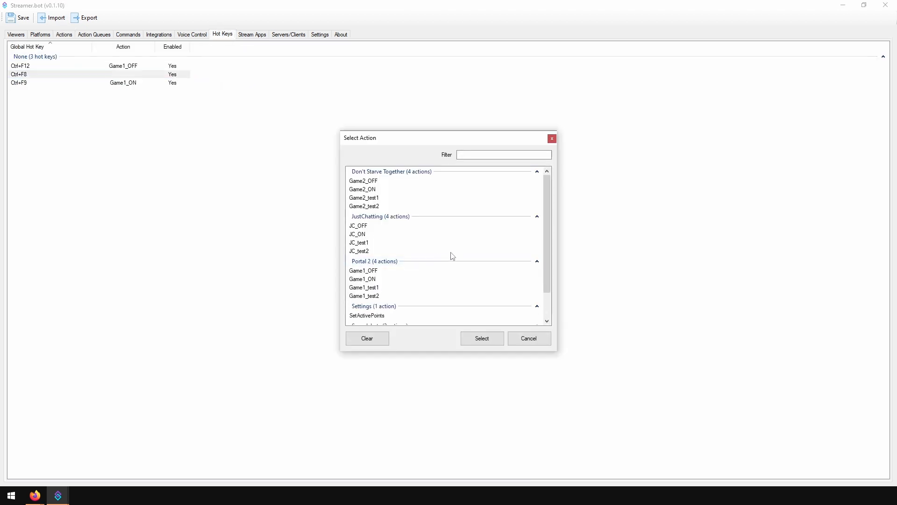
{"action": "scroll", "coordinate": [451, 254], "scroll_direction": "down", "scroll_amount": 3}
{"action": "left_click", "coordinate": [439, 282]}
{"action": "left_click", "coordinate": [481, 337]}
{"action": "left_click", "coordinate": [475, 281]}
Switch to the Twitch chat window, open the rewards list and trigger the SetActivePoints hot key
{"action": "key", "text": "alt+Tab"}
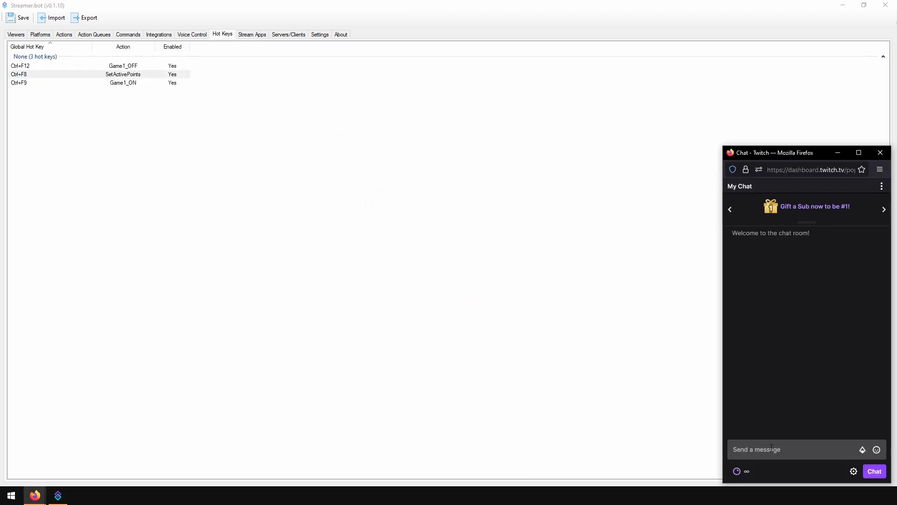
{"action": "left_click", "coordinate": [739, 471]}
{"action": "key", "text": "ctrl+F8"}
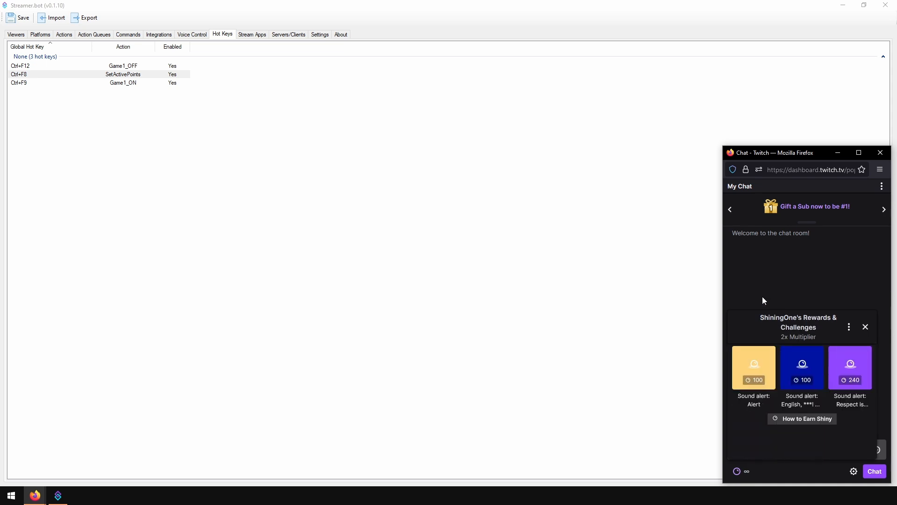
Select the targetGroupName argument sub-action of SetActivePoints, and switch to OBS to view the list of scene collections
{"action": "left_click", "coordinate": [64, 34]}
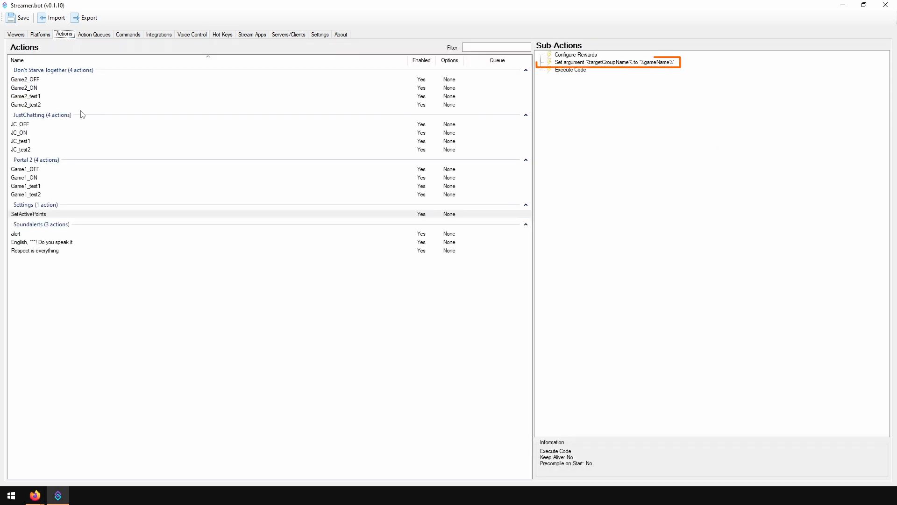
{"action": "left_click", "coordinate": [608, 62]}
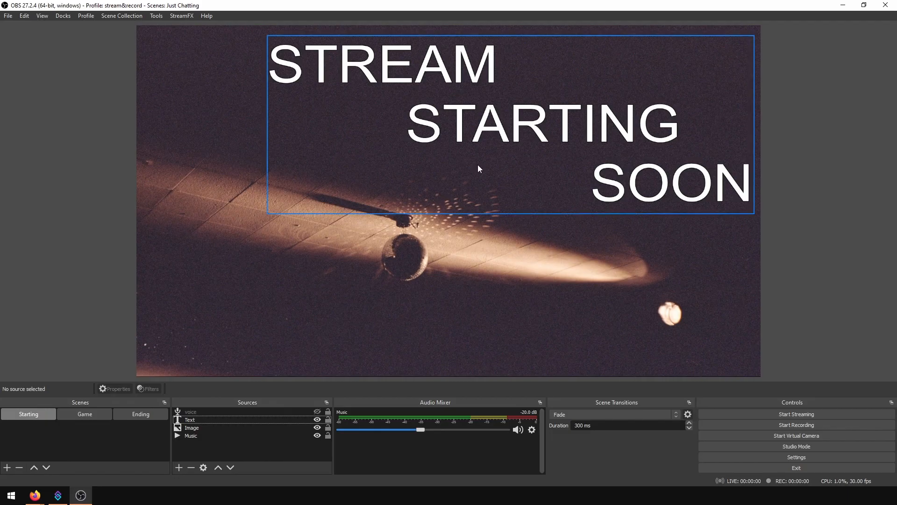
{"action": "left_click", "coordinate": [121, 16]}
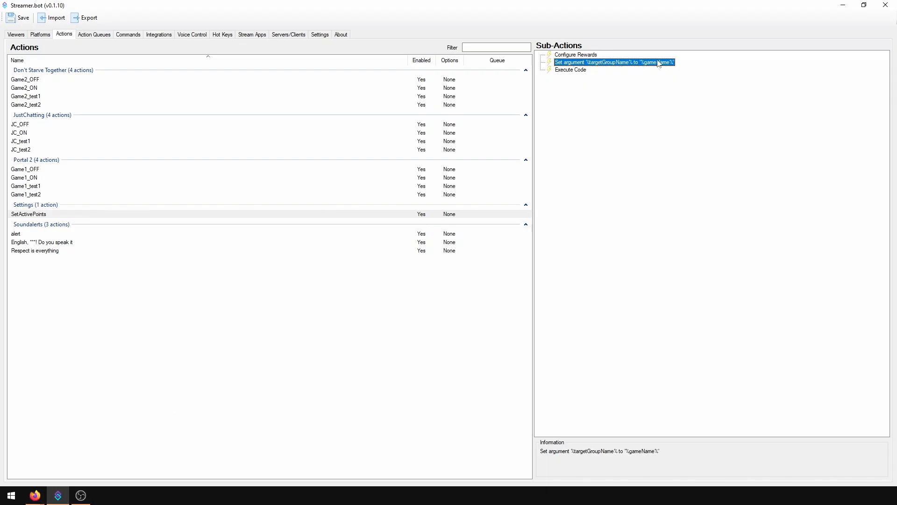
In Streamer.bot, set the value of the targetGroupName argument to %obsEvent.sceneCollection%
{"action": "double_click", "coordinate": [659, 64]}
{"action": "key", "text": "Tab"}
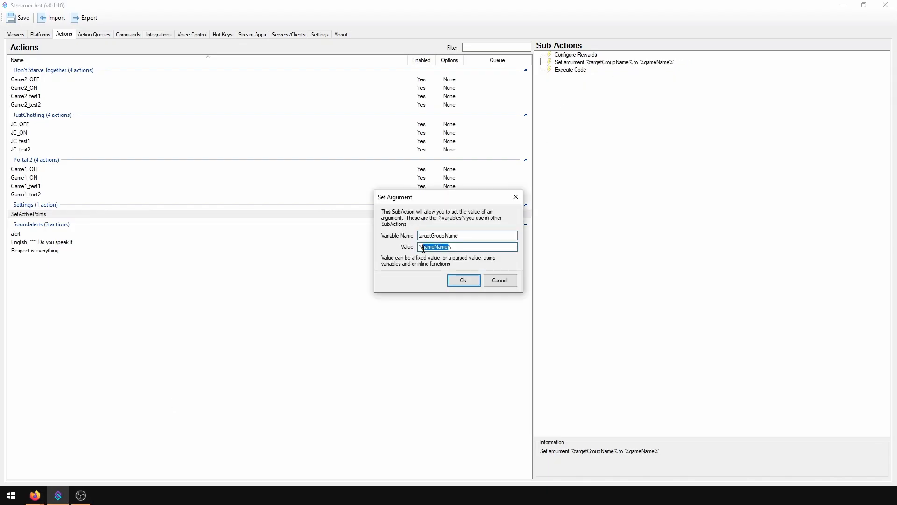
{"action": "type", "text": "%obsEvent.sceneCollection   %"}
{"action": "left_click", "coordinate": [464, 281]}
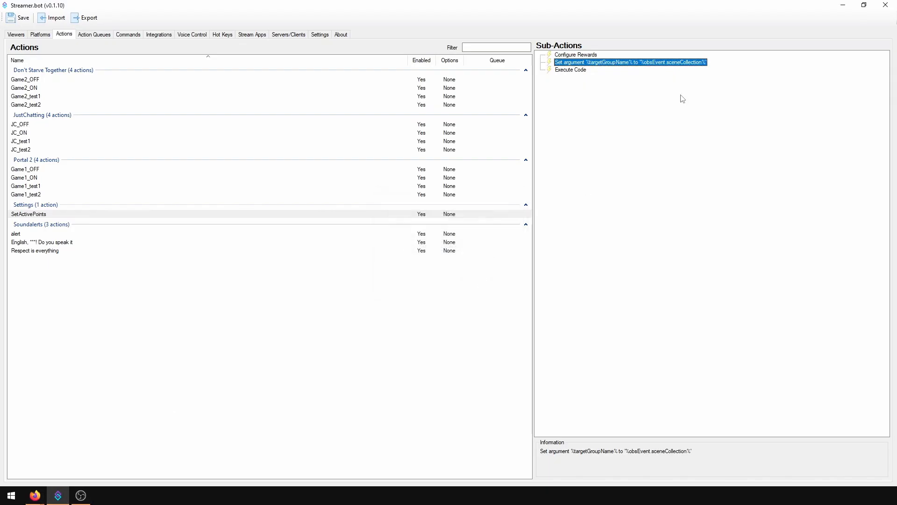
Add a SceneCollectionChanged event to the OBS connection that runs the SetActivePoints action
{"action": "left_click", "coordinate": [260, 37]}
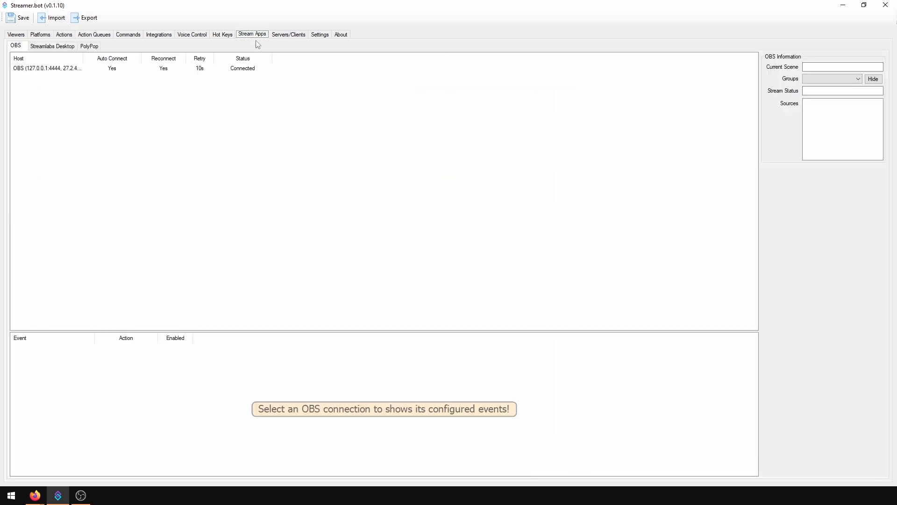
{"action": "left_click", "coordinate": [66, 70]}
{"action": "right_click", "coordinate": [44, 362]}
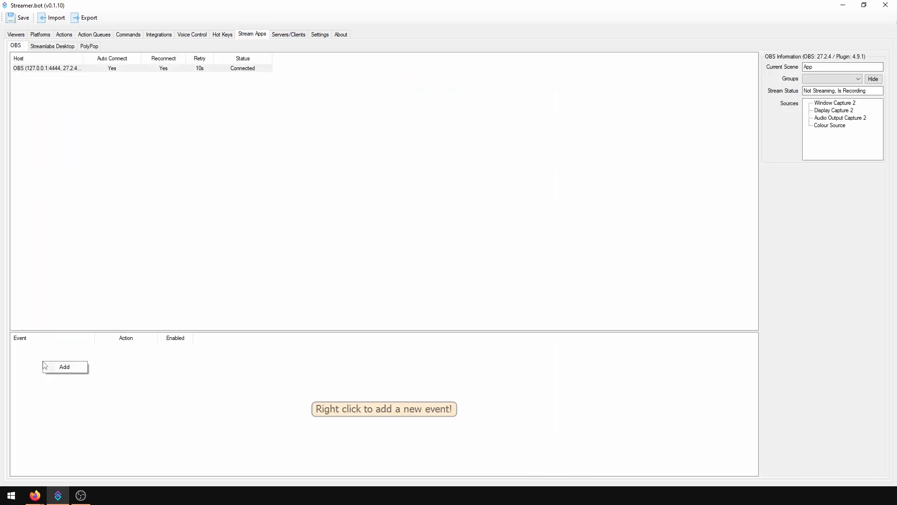
{"action": "left_click", "coordinate": [68, 369]}
{"action": "left_click", "coordinate": [492, 225]}
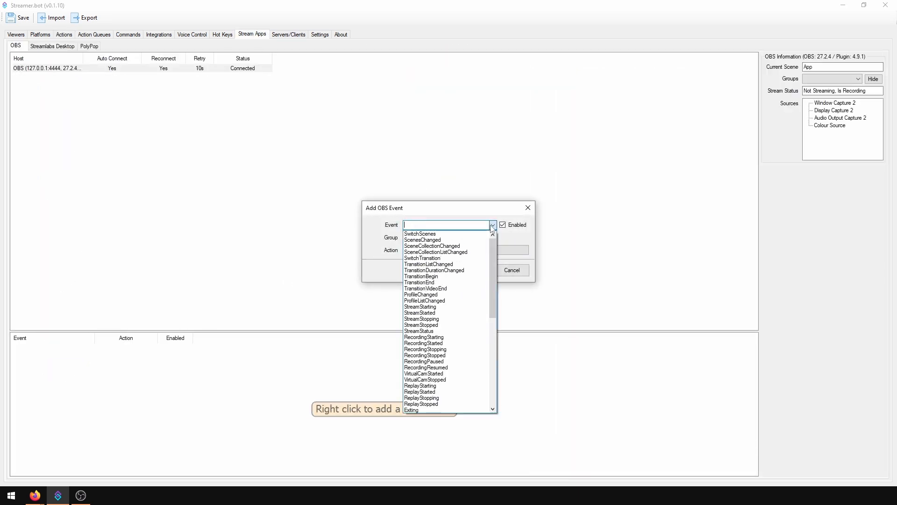
{"action": "left_click", "coordinate": [473, 248]}
{"action": "left_click", "coordinate": [466, 250]}
{"action": "scroll", "coordinate": [459, 260], "scroll_direction": "down", "scroll_amount": 3}
{"action": "left_click", "coordinate": [449, 283]}
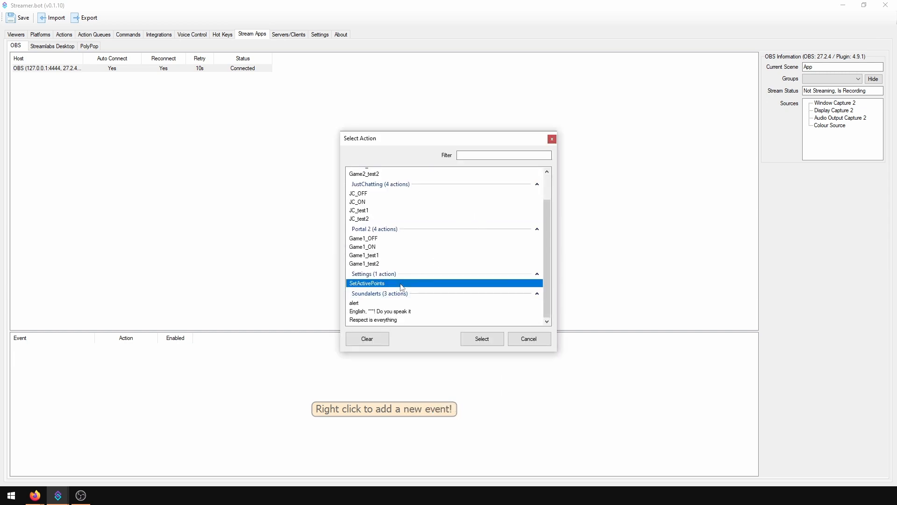
{"action": "left_click", "coordinate": [482, 340]}
{"action": "left_click", "coordinate": [476, 270]}
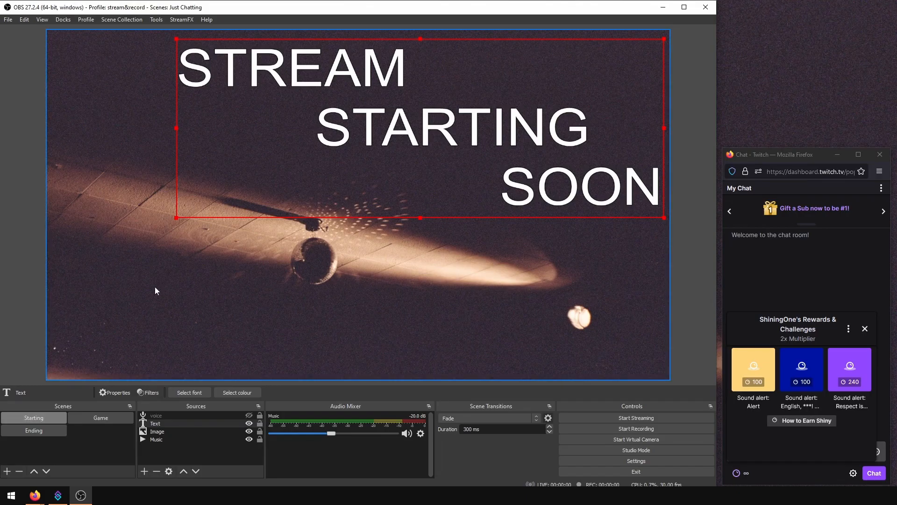
In OBS, test the reward switching by changing the scene collection to Don't Starve Together and on to another collection
{"action": "left_click", "coordinate": [122, 19]}
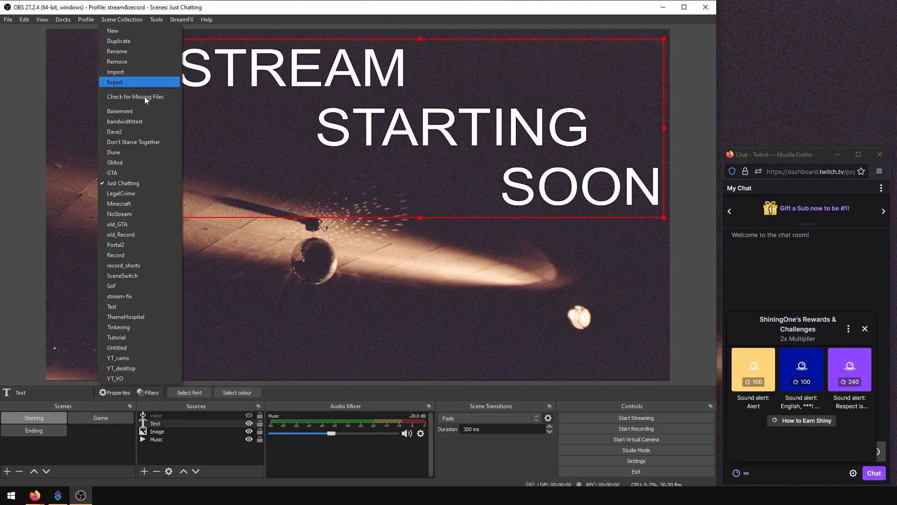
{"action": "left_click", "coordinate": [126, 142]}
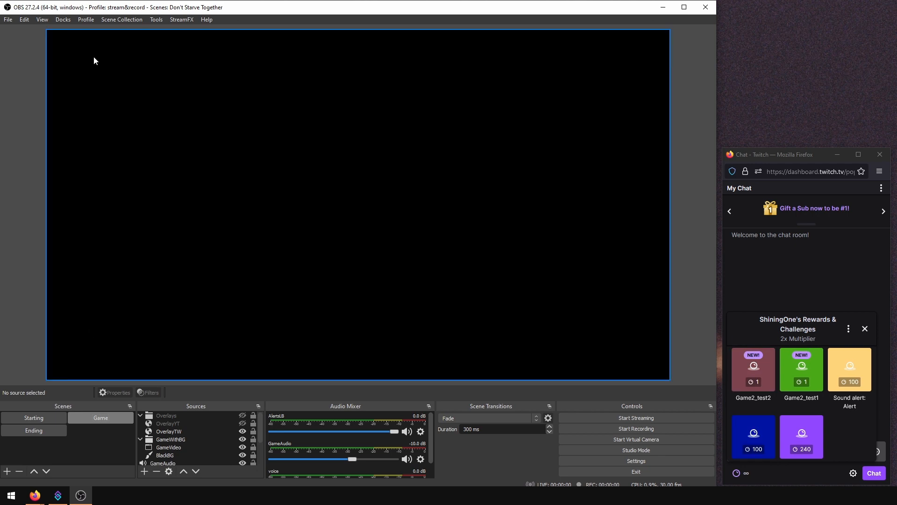
{"action": "left_click", "coordinate": [122, 19]}
{"action": "left_click", "coordinate": [142, 195]}
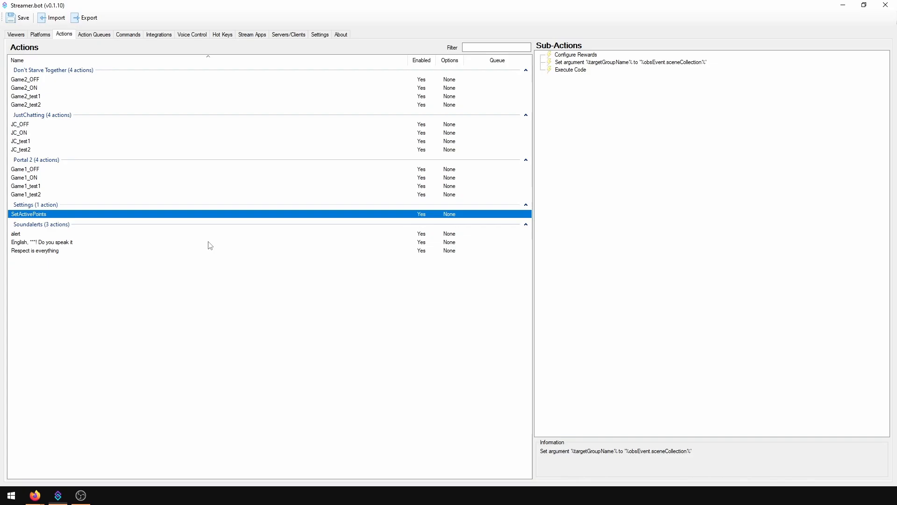
In Streamer.bot, set targetGroupName to %obsEvent.scene-name% and add an OBS SwitchScenes event that runs SetActivePoints
{"action": "left_click", "coordinate": [469, 281]}
{"action": "left_click", "coordinate": [252, 34]}
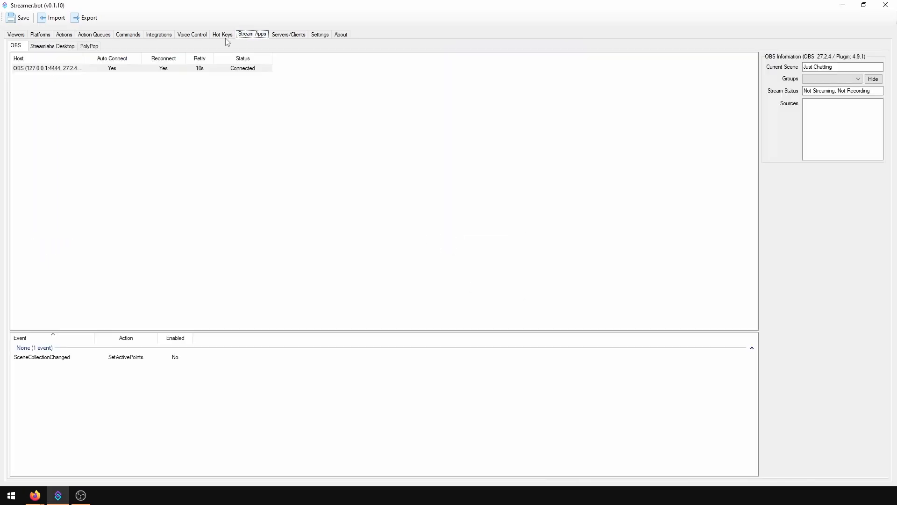
{"action": "right_click", "coordinate": [62, 375]}
{"action": "left_click", "coordinate": [68, 381]}
{"action": "left_click", "coordinate": [493, 225]}
{"action": "left_click", "coordinate": [419, 233]}
{"action": "left_click", "coordinate": [464, 250]}
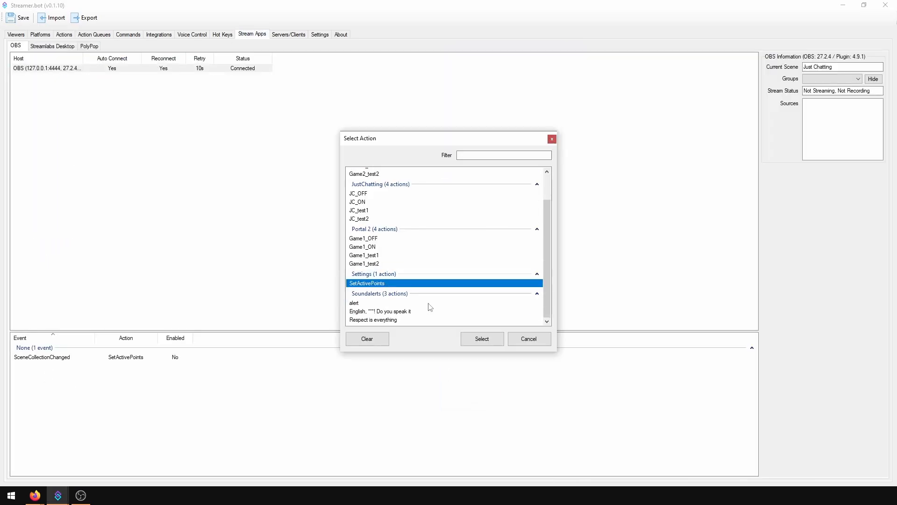
{"action": "left_click", "coordinate": [474, 270]}
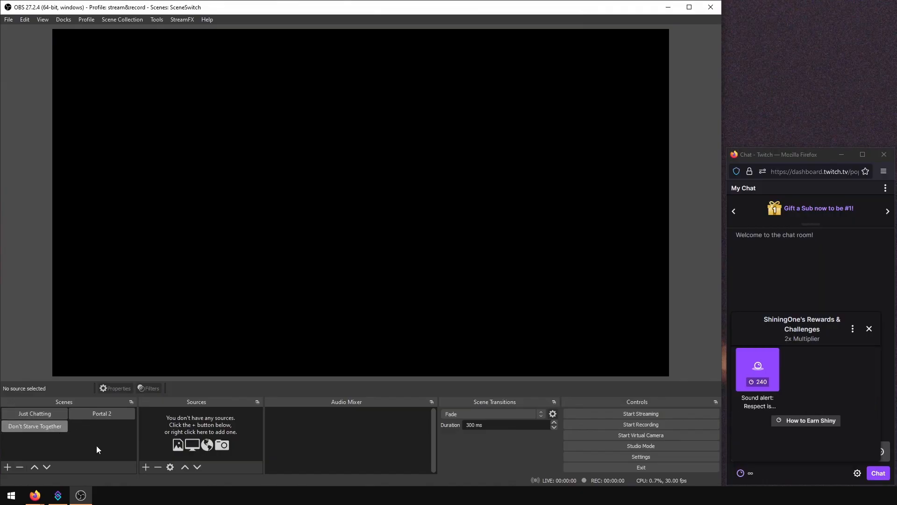
In OBS, switch to the Portal 2 scene to test the reward change
{"action": "left_click", "coordinate": [103, 414]}
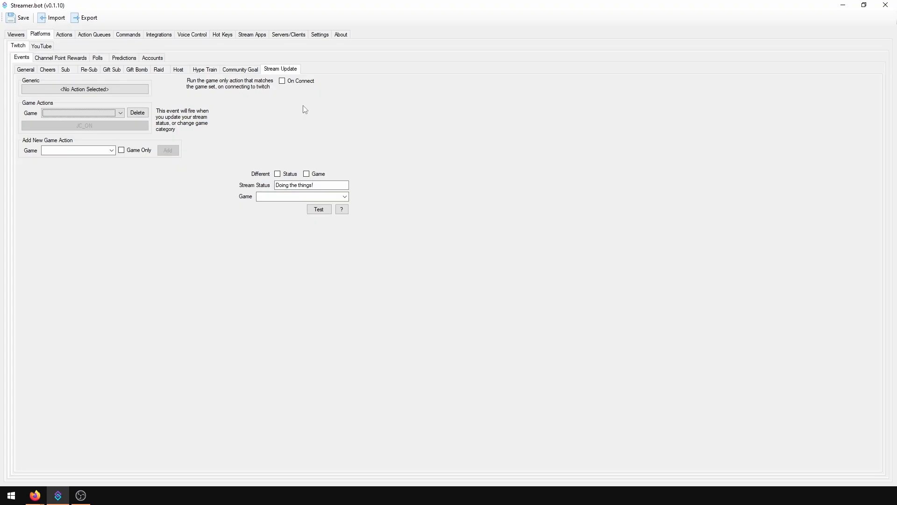
In Streamer.bot, assign SetActivePoints as the generic action of the Twitch Stream Update event
{"action": "left_click", "coordinate": [84, 89]}
{"action": "double_click", "coordinate": [373, 287]}
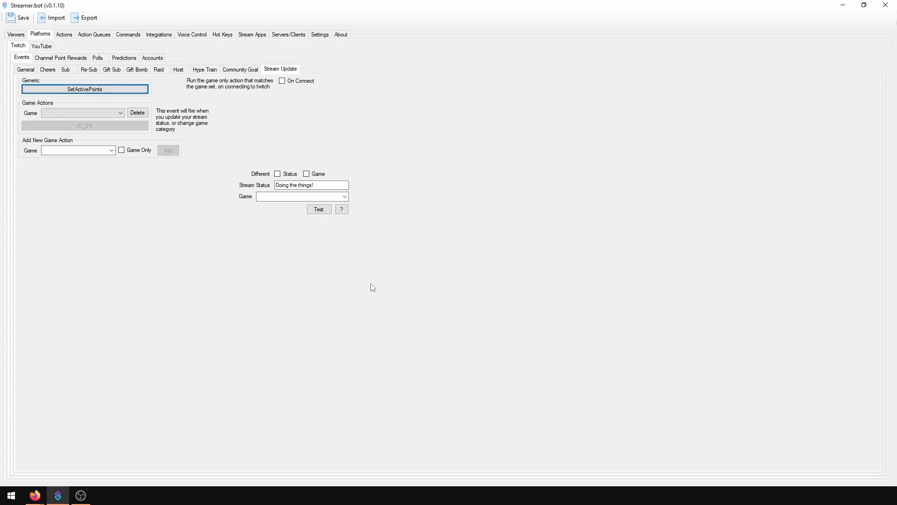
Set the value of the SetActivePoints action's targetGroupName argument to %gameName%
{"action": "left_click", "coordinate": [64, 34]}
{"action": "left_click", "coordinate": [71, 215]}
{"action": "double_click", "coordinate": [588, 65]}
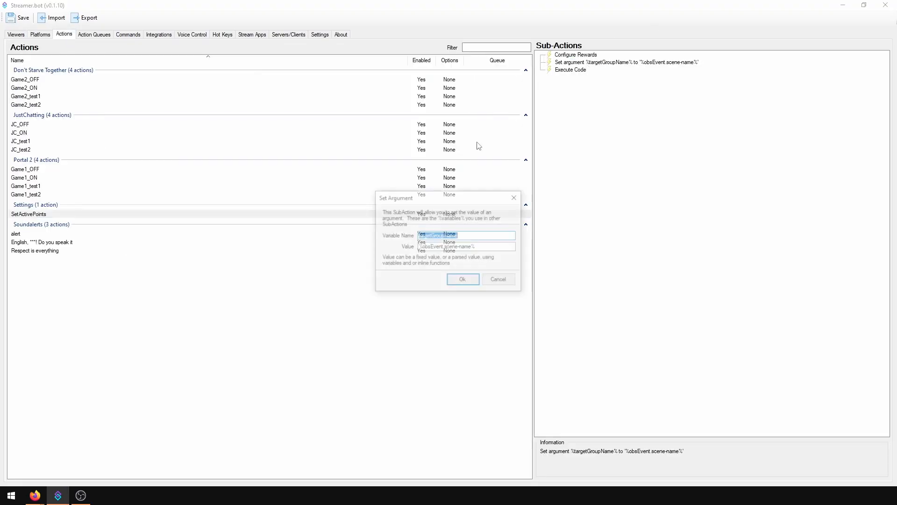
{"action": "left_click_drag", "start_coordinate": [471, 248], "coordinate": [424, 249]}
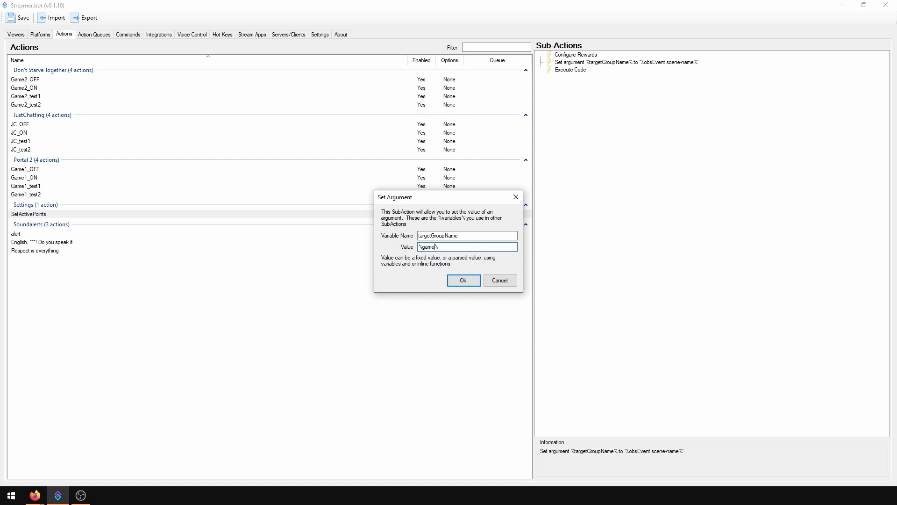
{"action": "left_click", "coordinate": [462, 285]}
Add a Logic If/Else sub-action checking that gameUpdate equals True, and move it up next to Configure Rewards
{"action": "right_click", "coordinate": [637, 96]}
{"action": "mouse_move", "coordinate": [681, 100]}
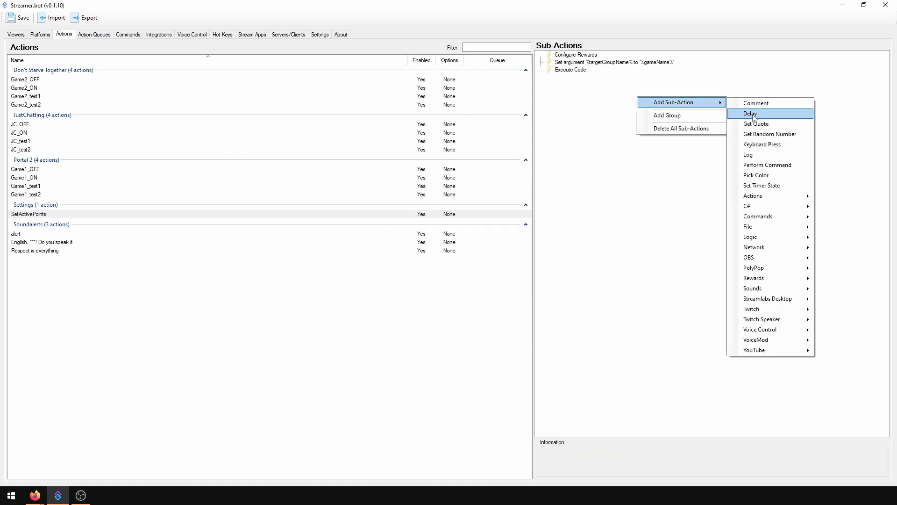
{"action": "mouse_move", "coordinate": [771, 234]}
{"action": "left_click", "coordinate": [841, 268]}
{"action": "type", "text": "gameUpdate"}
{"action": "left_click", "coordinate": [451, 198]}
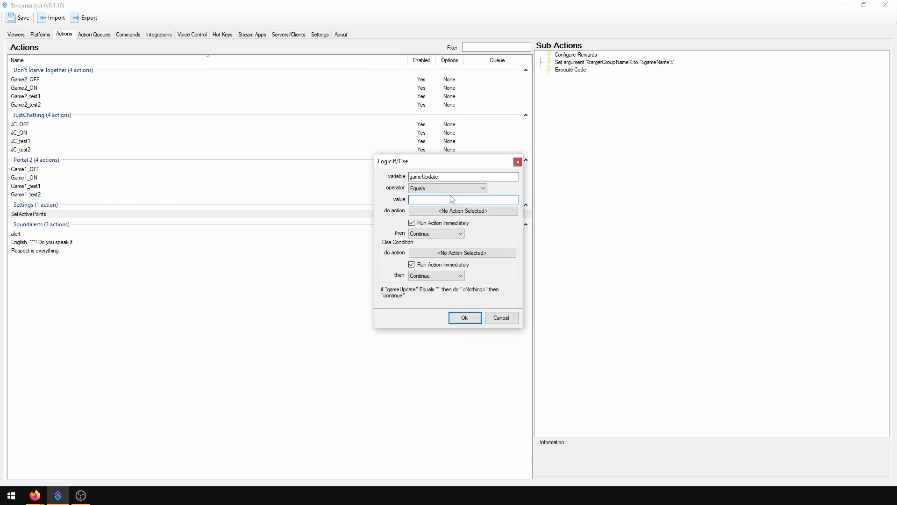
{"action": "type", "text": "True"}
{"action": "left_click", "coordinate": [465, 317]}
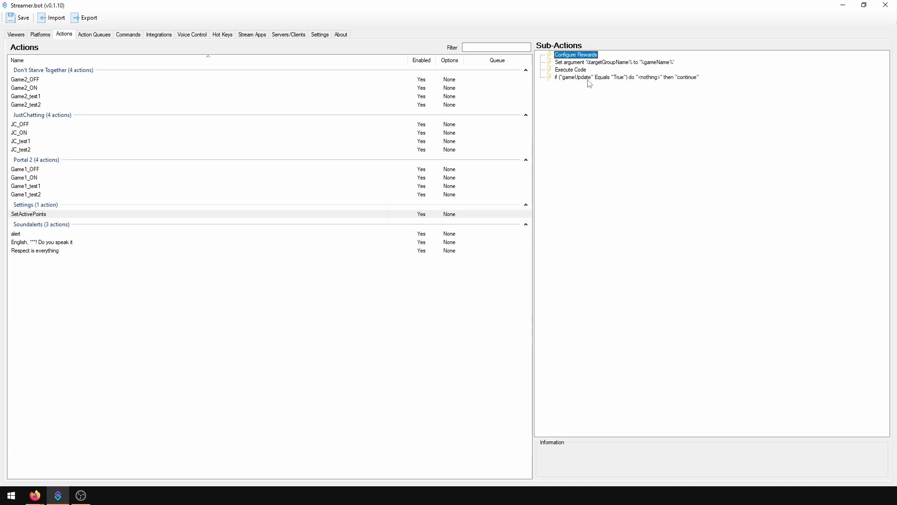
{"action": "left_click_drag", "start_coordinate": [588, 79], "coordinate": [605, 60]}
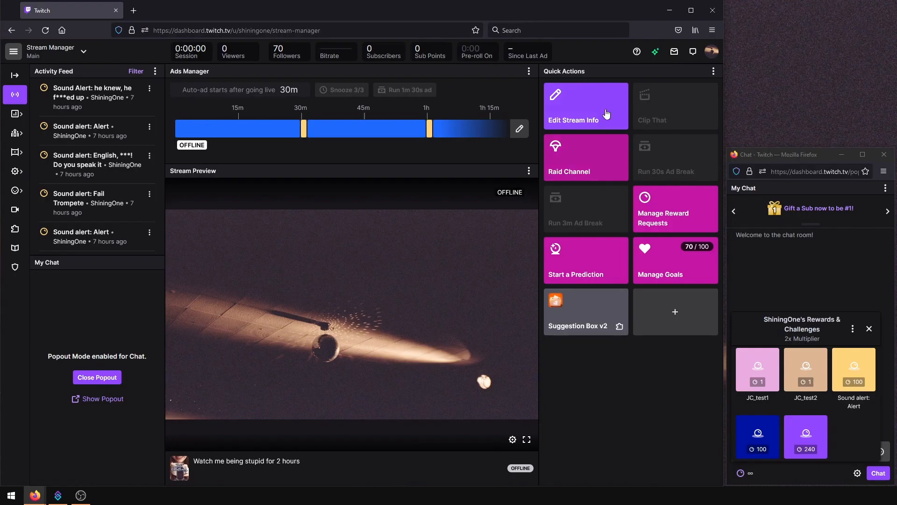
In the Twitch stream manager, change the stream category to Portal 2 and save the stream info
{"action": "left_click", "coordinate": [605, 115]}
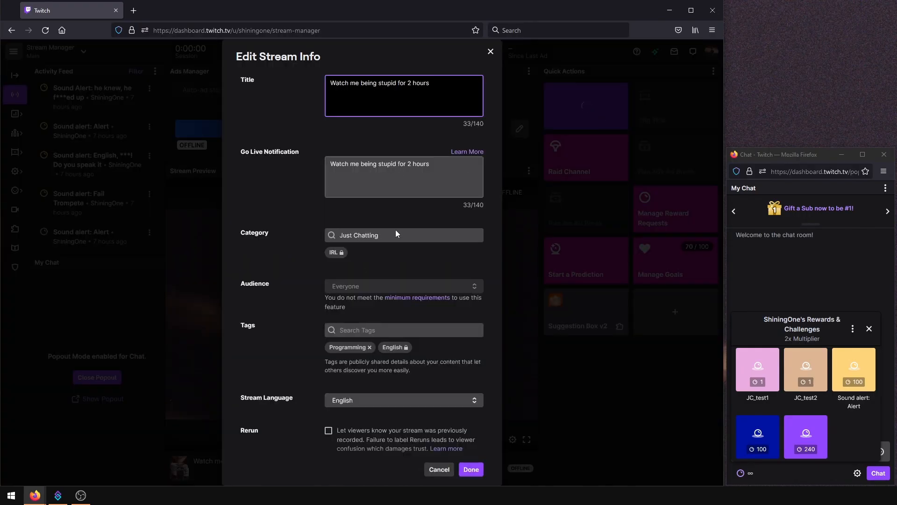
{"action": "left_click", "coordinate": [400, 235]}
{"action": "type", "text": "Porta"}
{"action": "left_click", "coordinate": [362, 256]}
{"action": "left_click", "coordinate": [471, 469]}
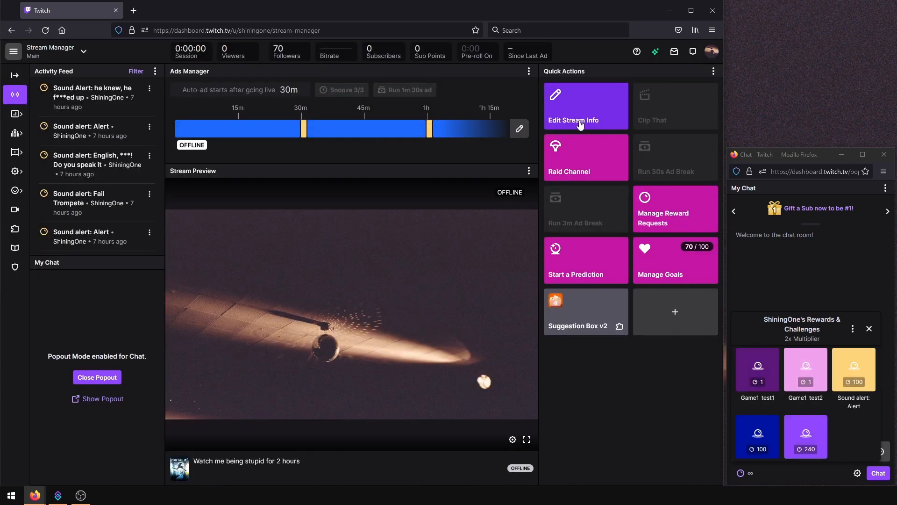
Edit the stream info again and change the category to Don't Starve Together
{"action": "left_click", "coordinate": [580, 123]}
{"action": "left_click", "coordinate": [400, 235]}
{"action": "type", "text": "Don"}
{"action": "left_click", "coordinate": [362, 258]}
{"action": "left_click", "coordinate": [471, 469]}
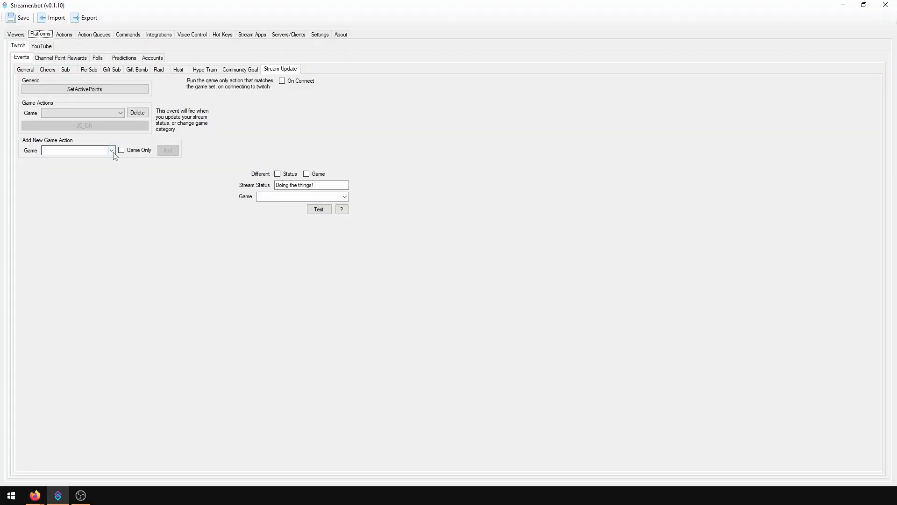
In Streamer.bot, look through the games available for a new Stream Update game action
{"action": "left_click", "coordinate": [112, 150]}
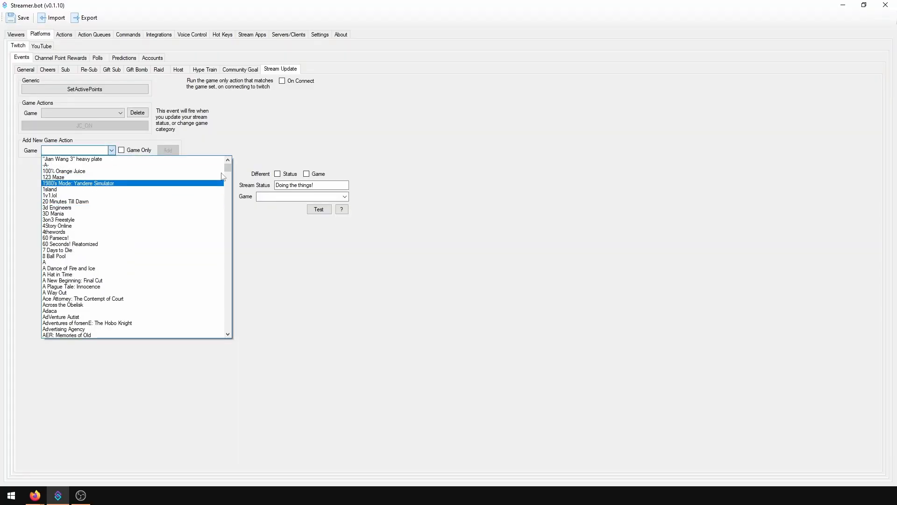
{"action": "left_click_drag", "start_coordinate": [226, 167], "coordinate": [226, 332]}
{"action": "left_click", "coordinate": [243, 287]}
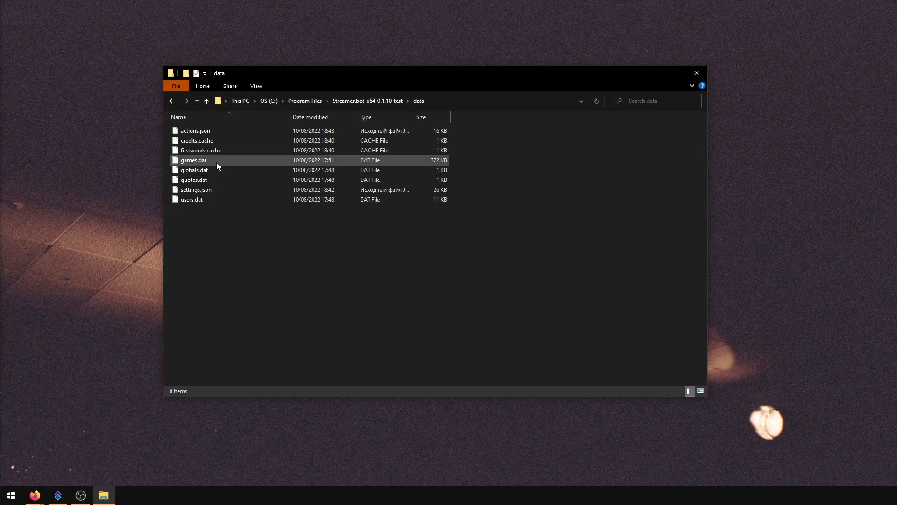
In the Streamer.bot data folder, duplicate games.dat and rename the copy games.json, accepting the extension change
{"action": "left_click", "coordinate": [217, 162]}
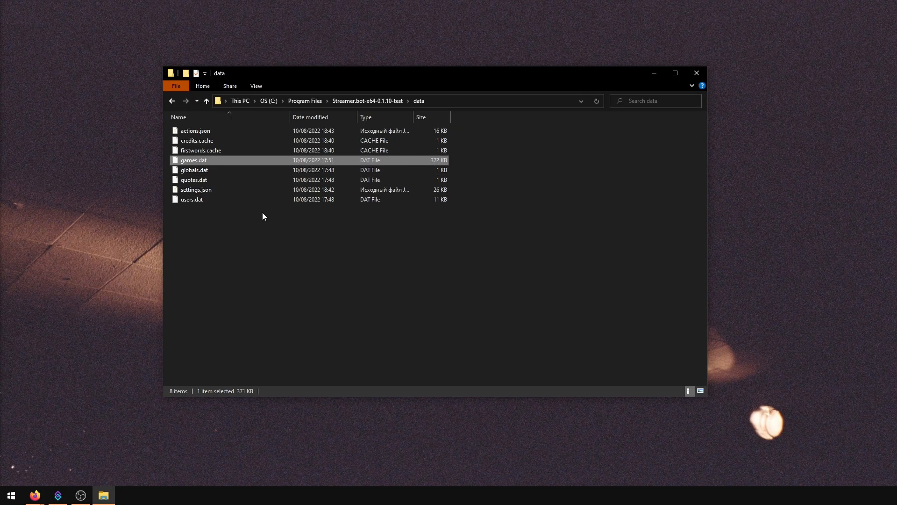
{"action": "key", "text": "F2"}
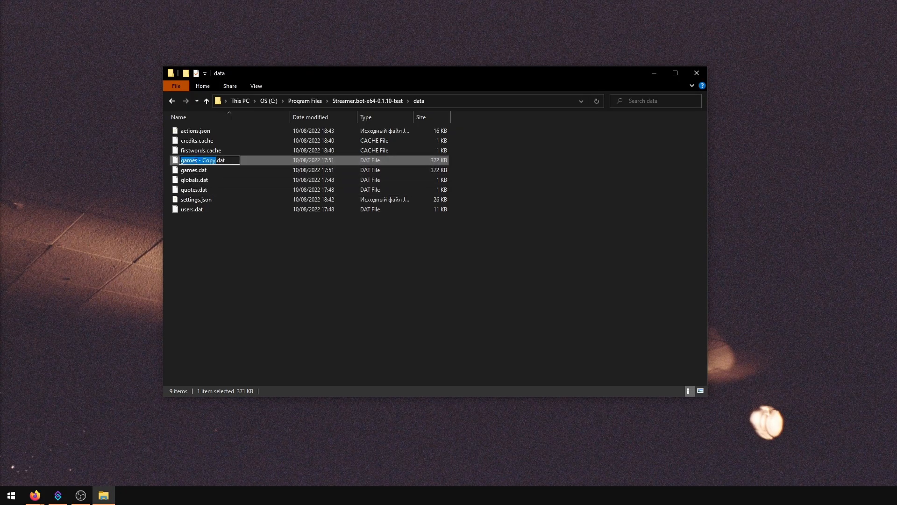
{"action": "left_click_drag", "start_coordinate": [198, 160], "coordinate": [261, 161]}
{"action": "type", "text": ".json"}
{"action": "key", "text": "Return"}
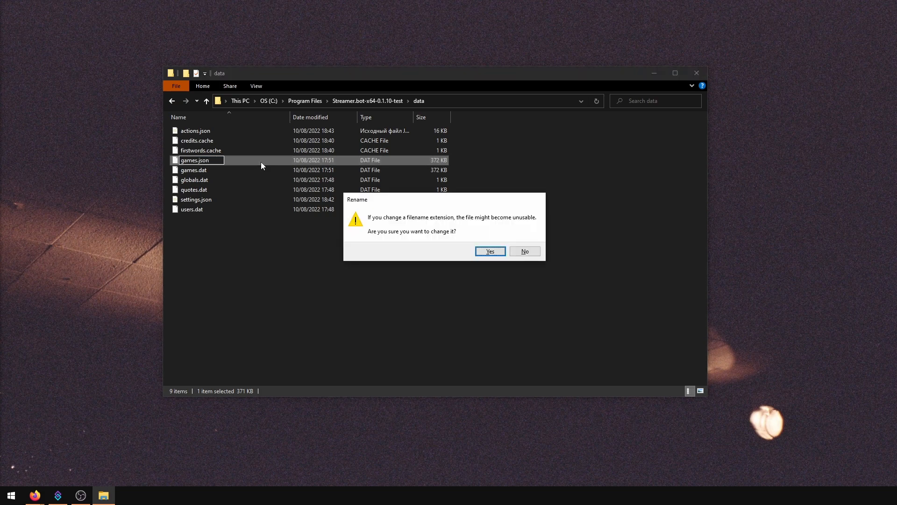
{"action": "key", "text": "Return"}
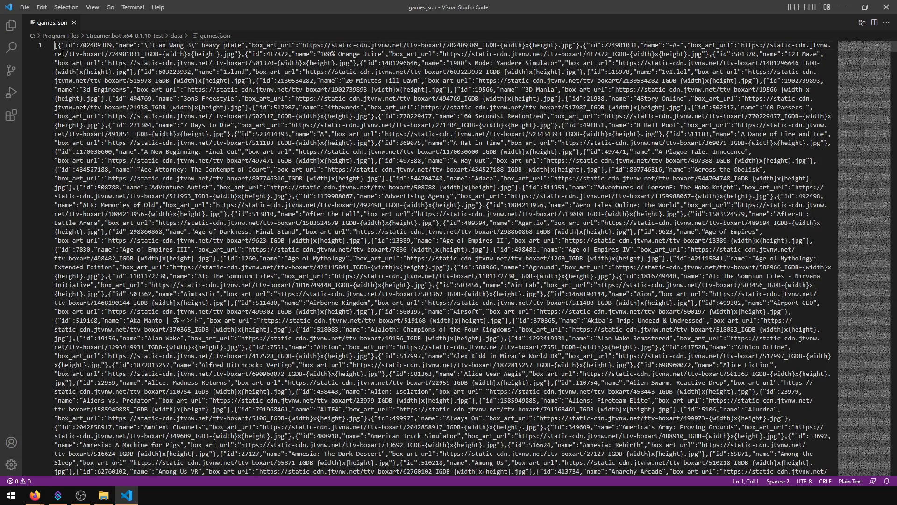
In Visual Studio Code, format the games.json document and look through its game entries
{"action": "right_click", "coordinate": [69, 44]}
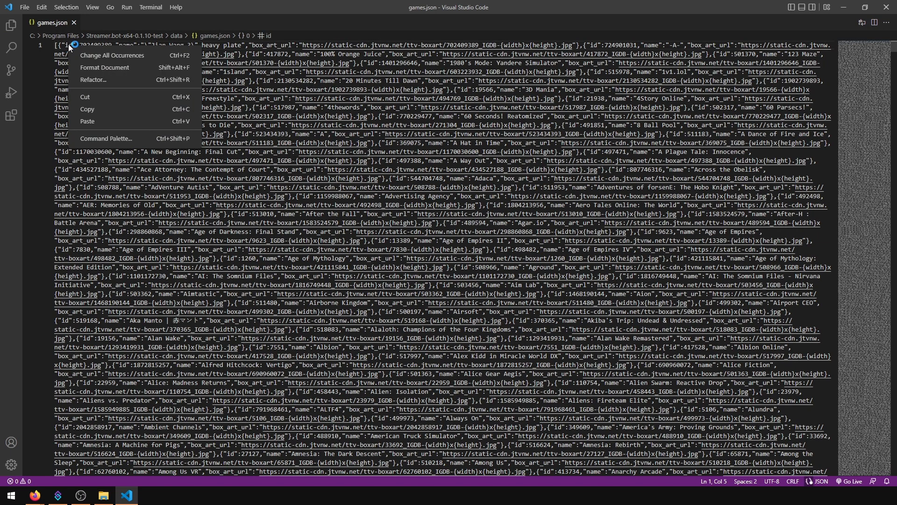
{"action": "left_click", "coordinate": [133, 68]}
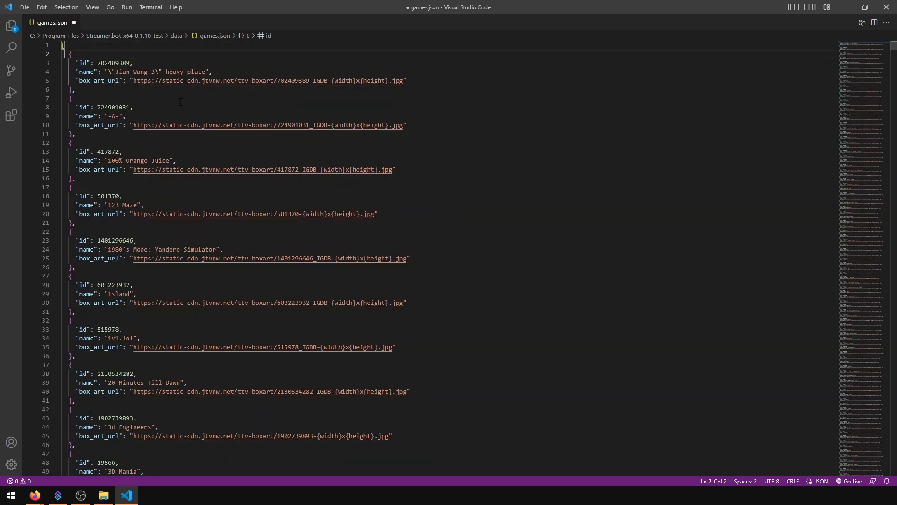
{"action": "left_click_drag", "start_coordinate": [871, 61], "coordinate": [864, 326]}
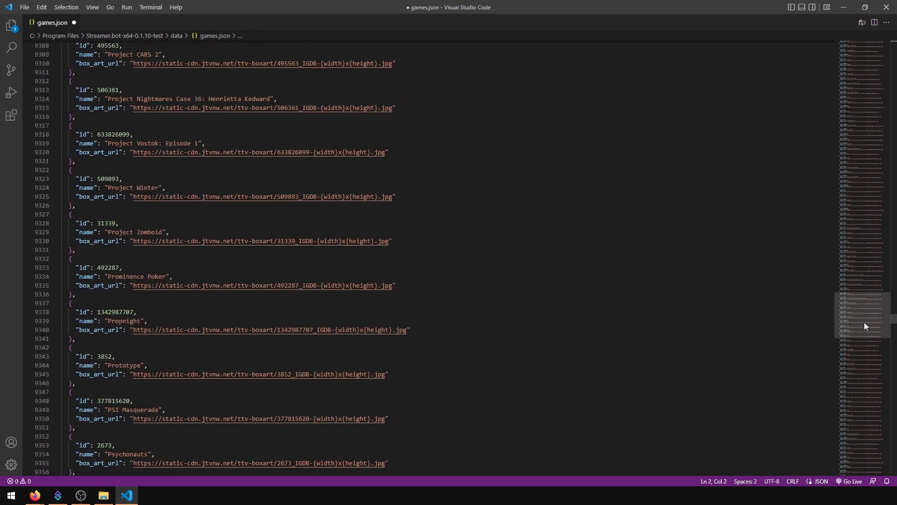